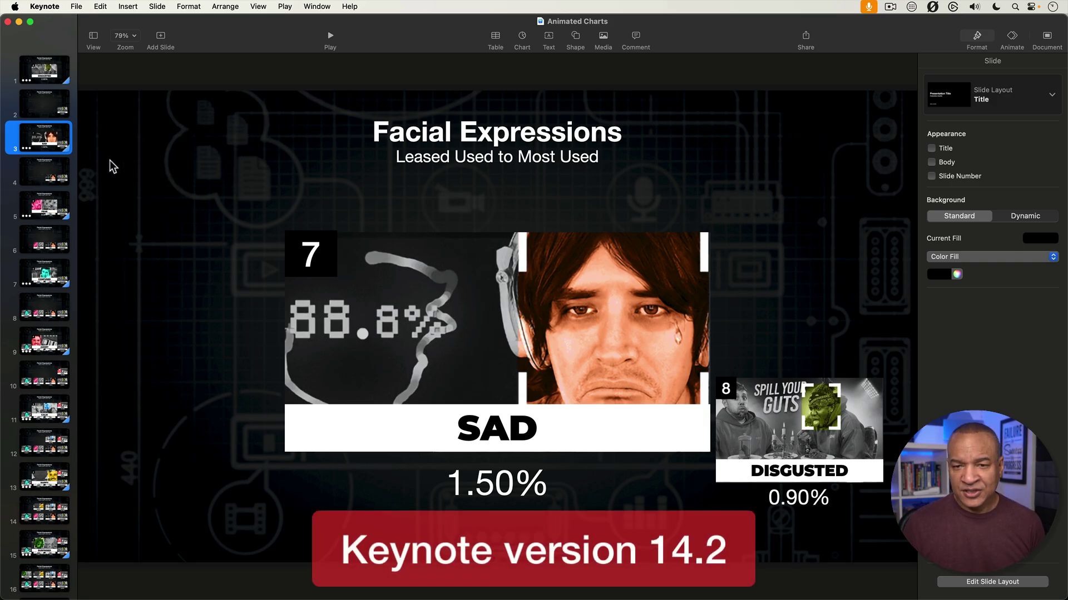
Step: Look through the Facial Expressions ranking slides one by one, from slide 1 to slide 10
click(49, 78)
click(50, 106)
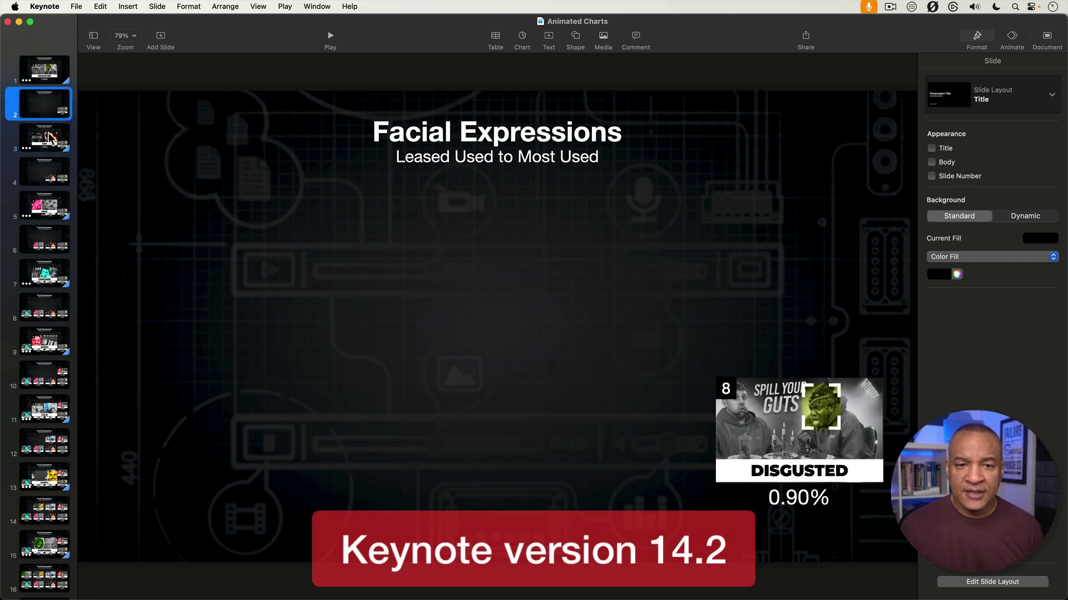
click(51, 146)
click(49, 170)
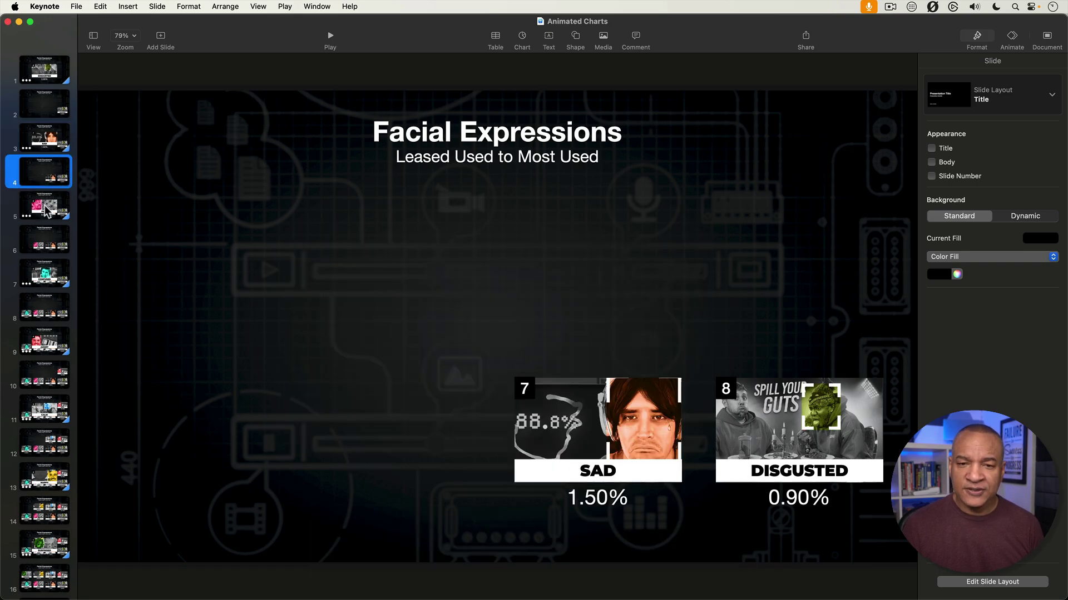
click(45, 220)
click(44, 246)
click(44, 281)
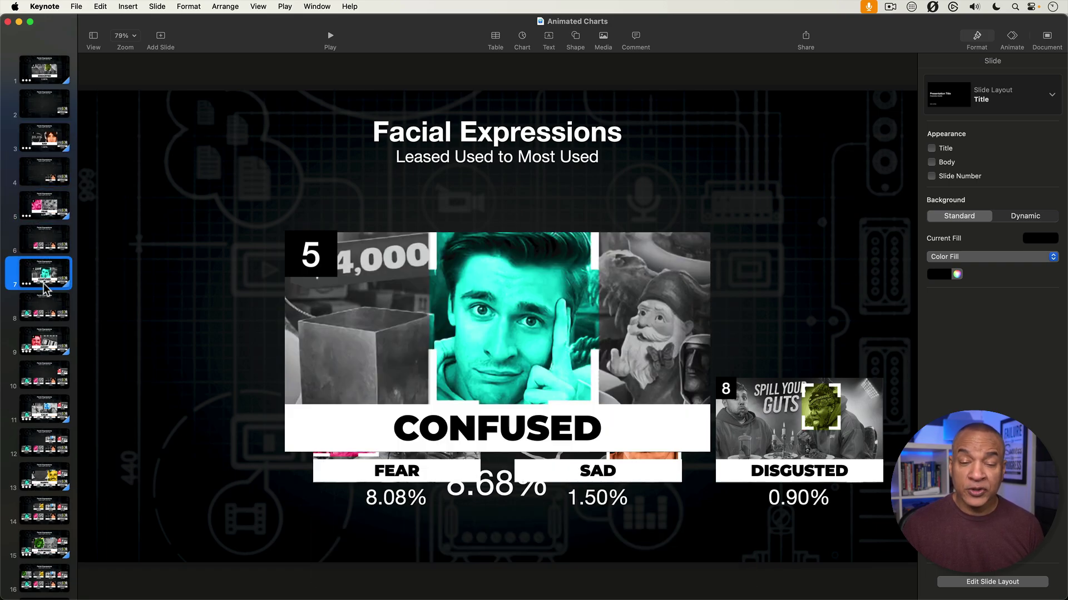
click(42, 309)
click(44, 344)
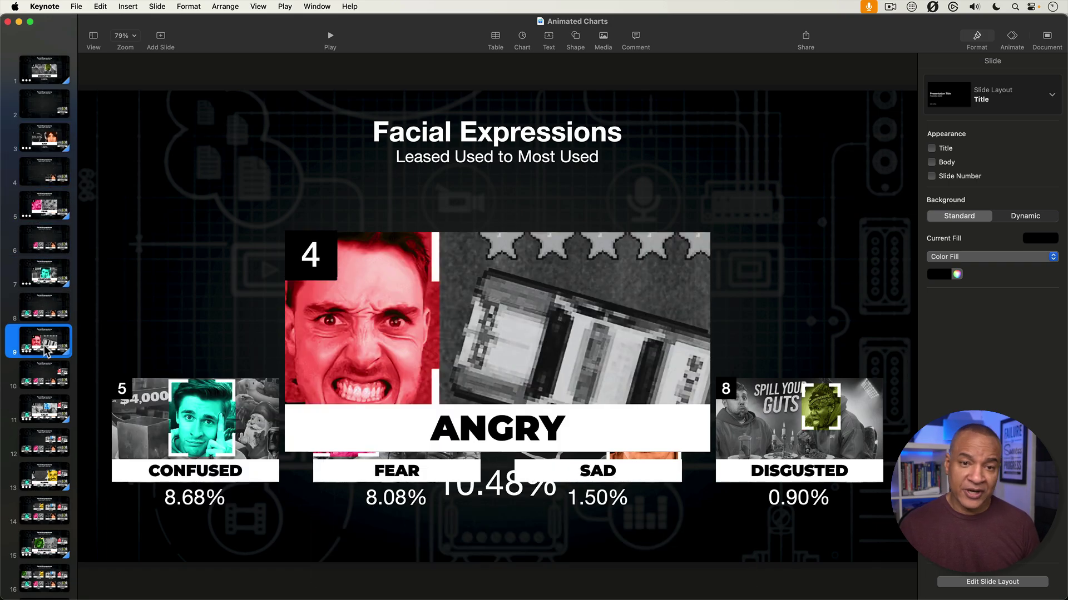
click(43, 376)
scroll(44, 376, down, 10)
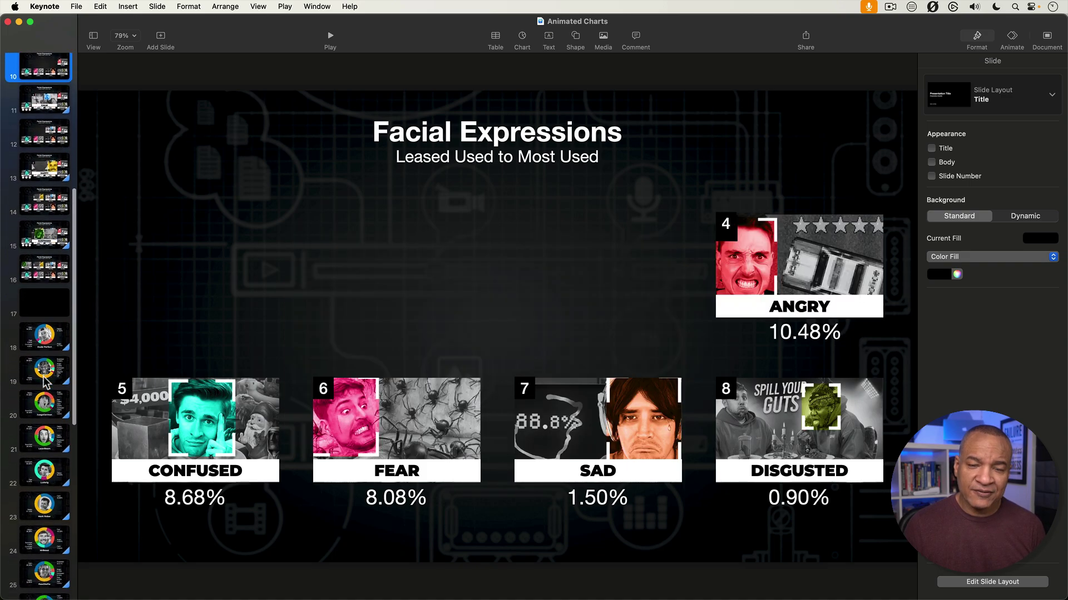
Step: Look through the donut chart slides from slide 20 to slide 27
scroll(44, 381, down, 10)
click(49, 158)
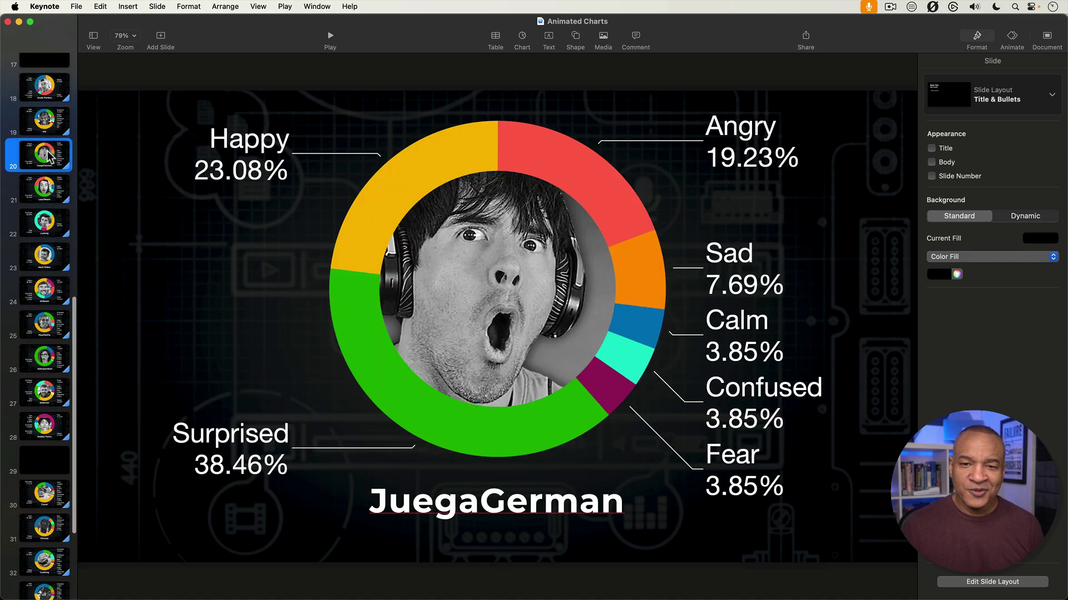
click(46, 192)
click(45, 236)
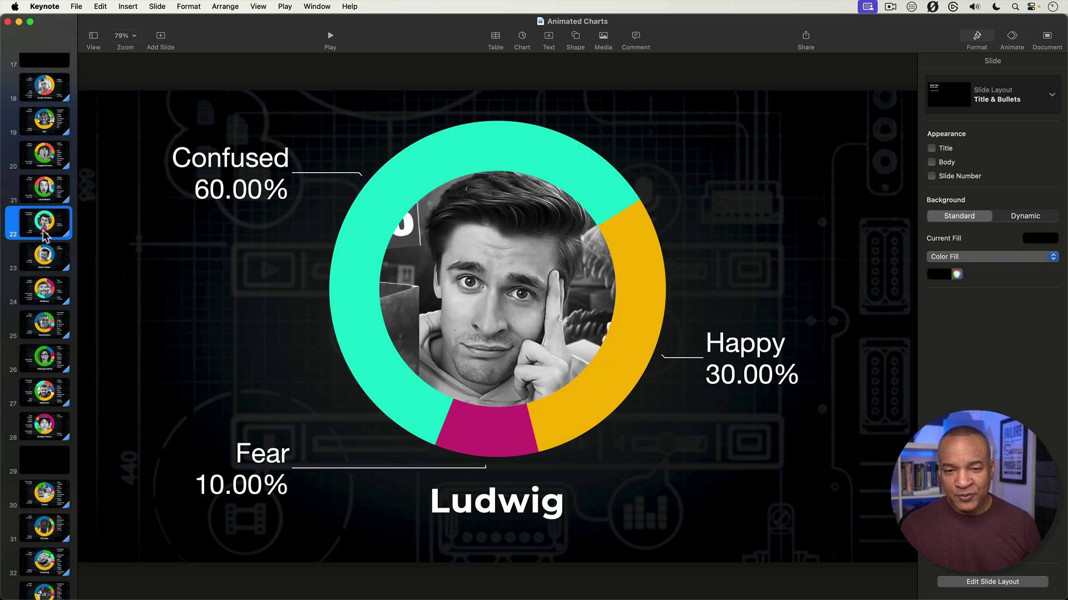
click(44, 258)
click(44, 290)
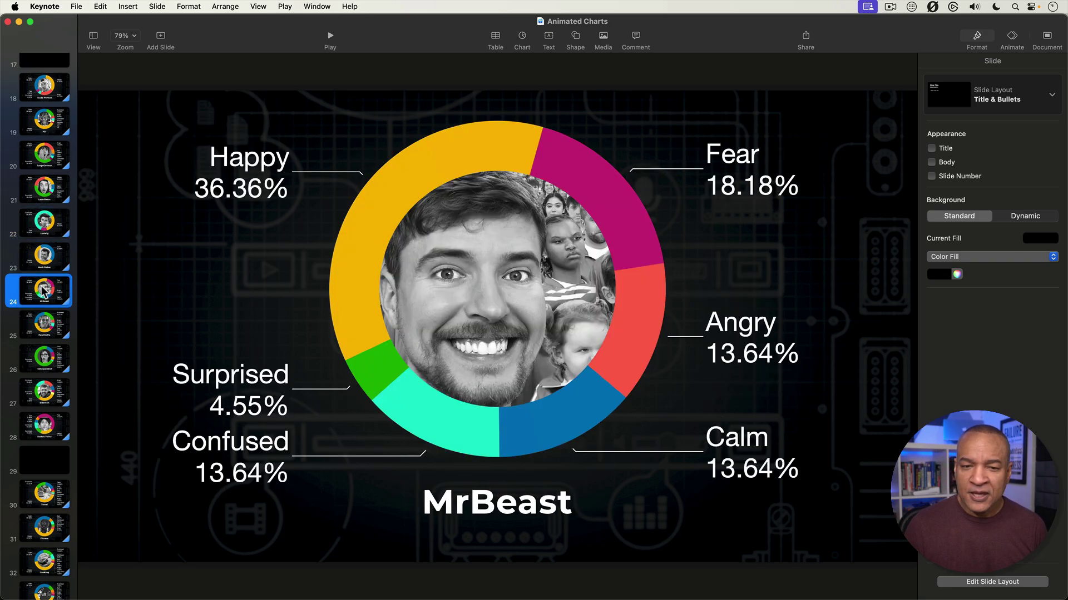
click(45, 324)
click(43, 364)
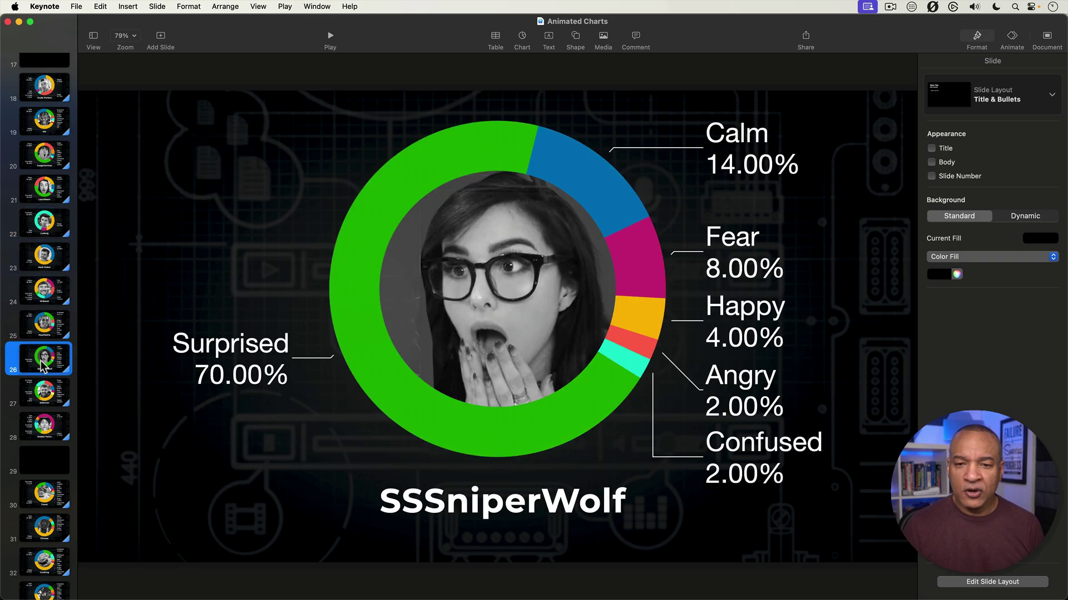
click(44, 392)
Step: Return to the beginning of the deck and review the ranking slides from slide 3 to slide 9
scroll(49, 287, up, 5)
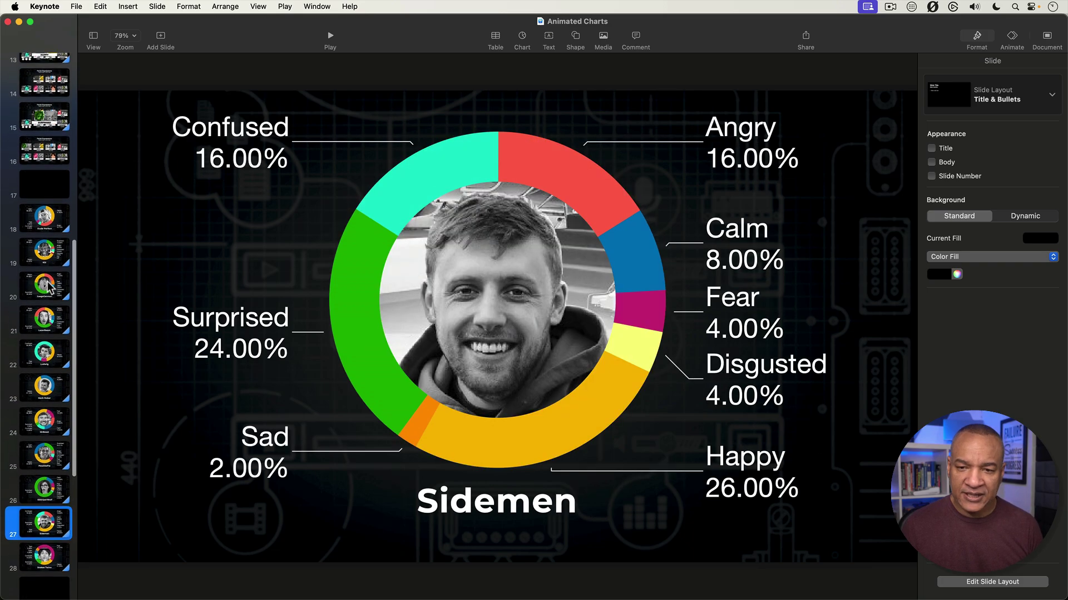
scroll(49, 287, up, 10)
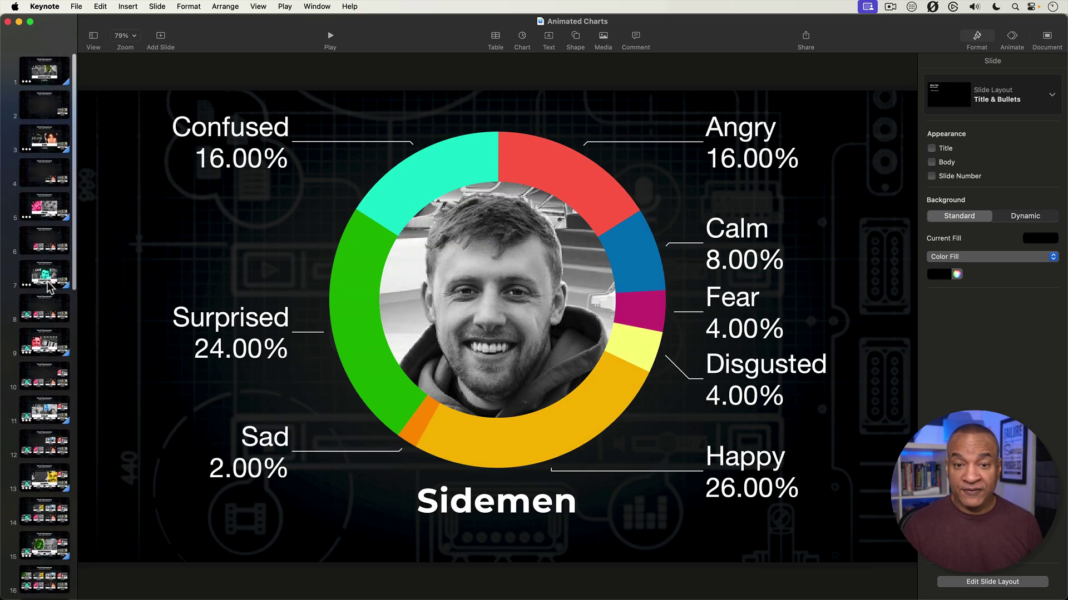
click(44, 139)
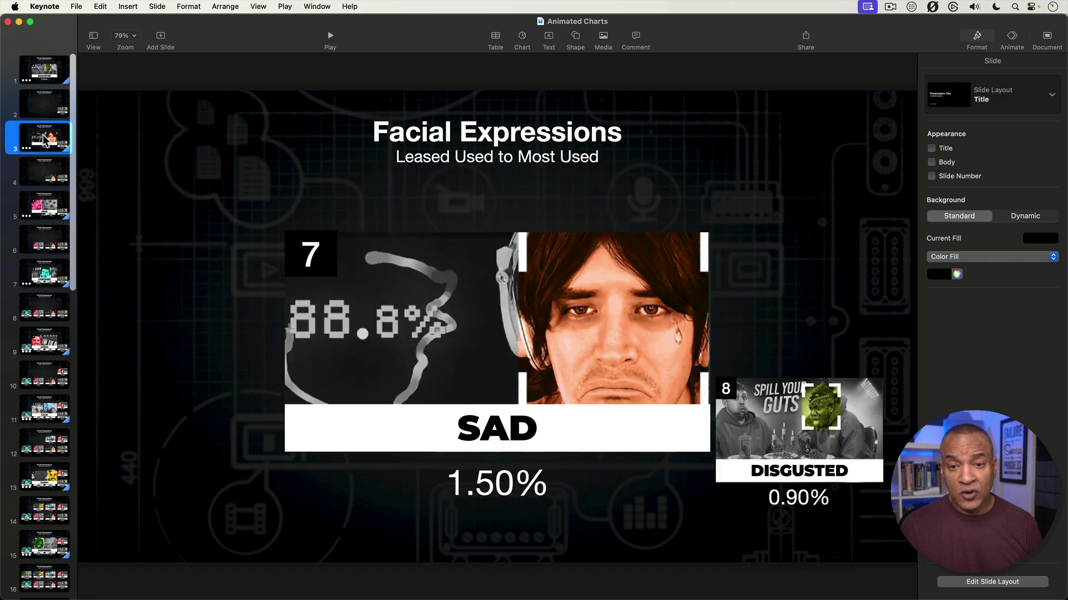
click(49, 171)
click(49, 208)
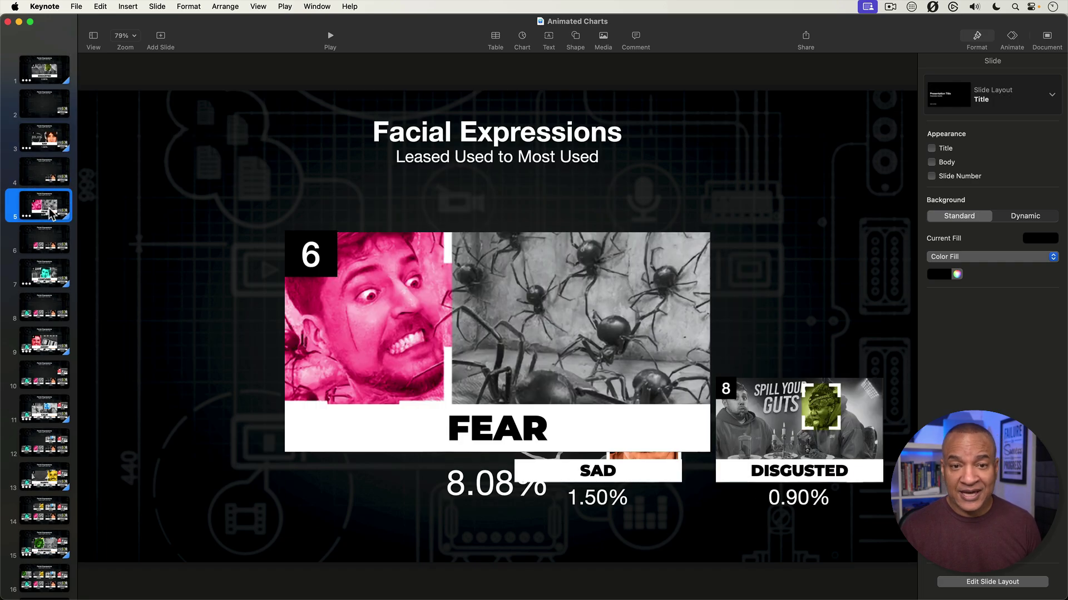
click(50, 248)
click(47, 274)
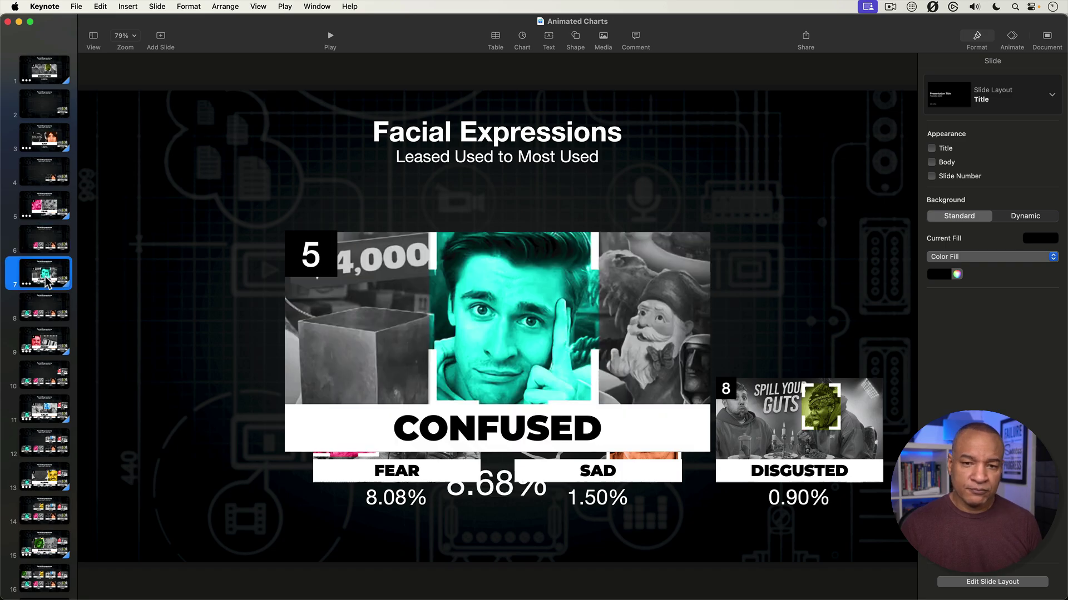
click(43, 302)
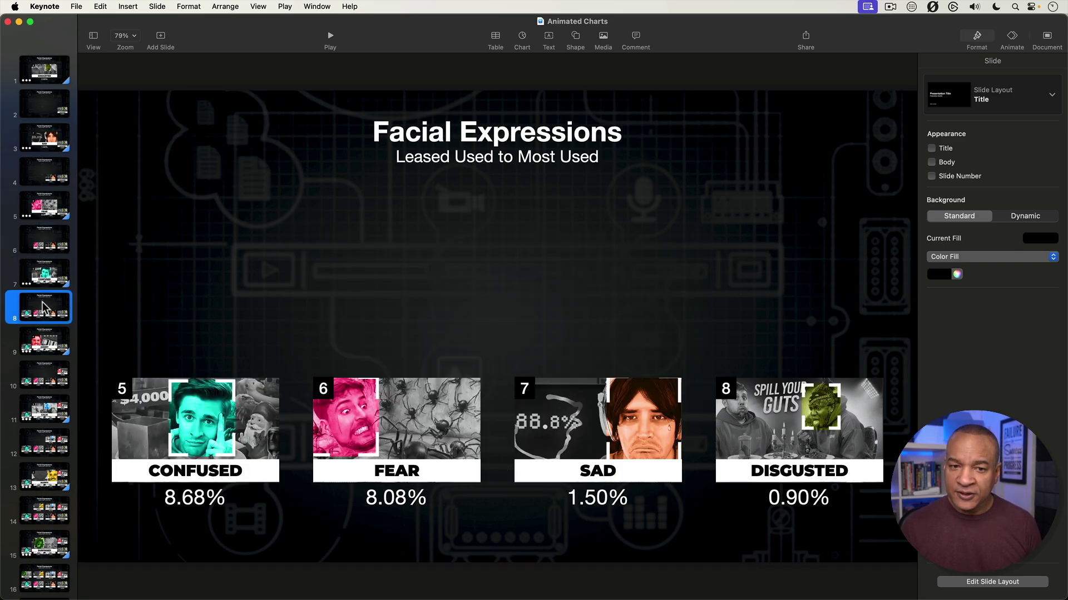
click(43, 338)
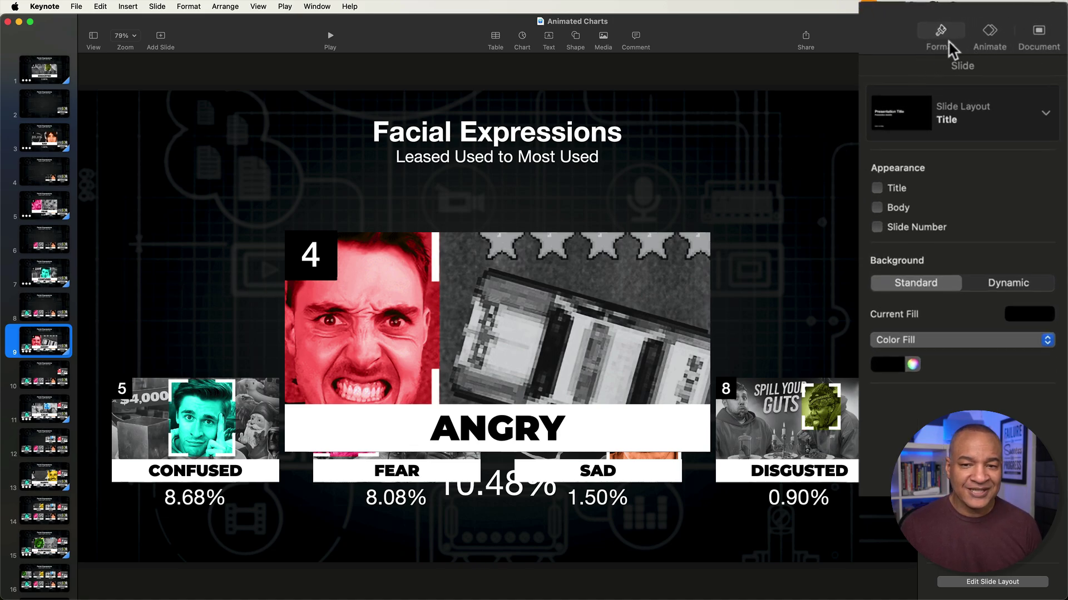
Step: Show the document's audio settings for slideshow recording and soundtrack
click(1038, 39)
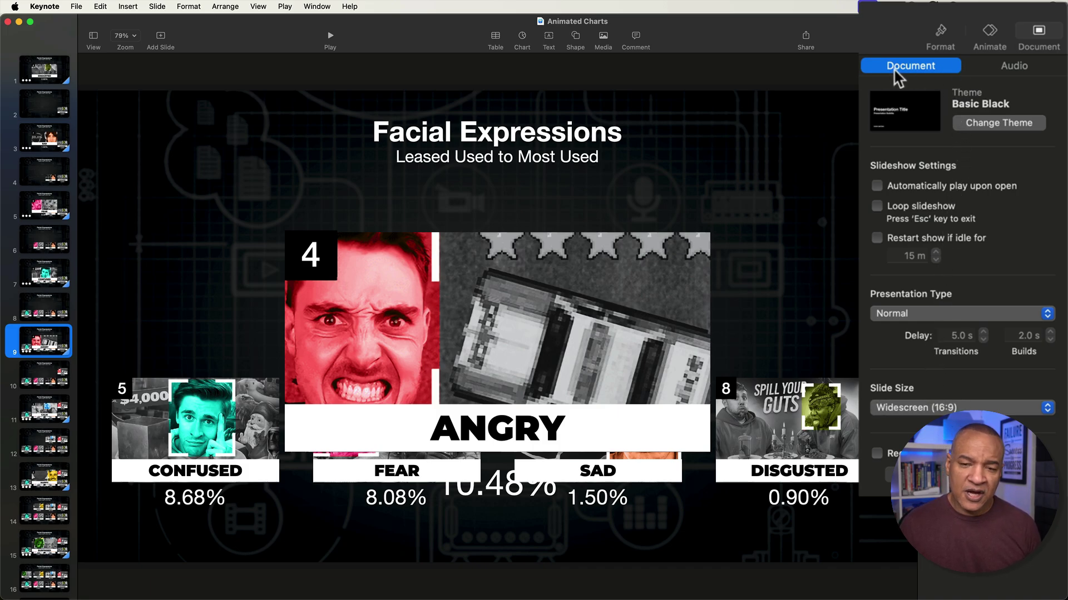
click(1017, 66)
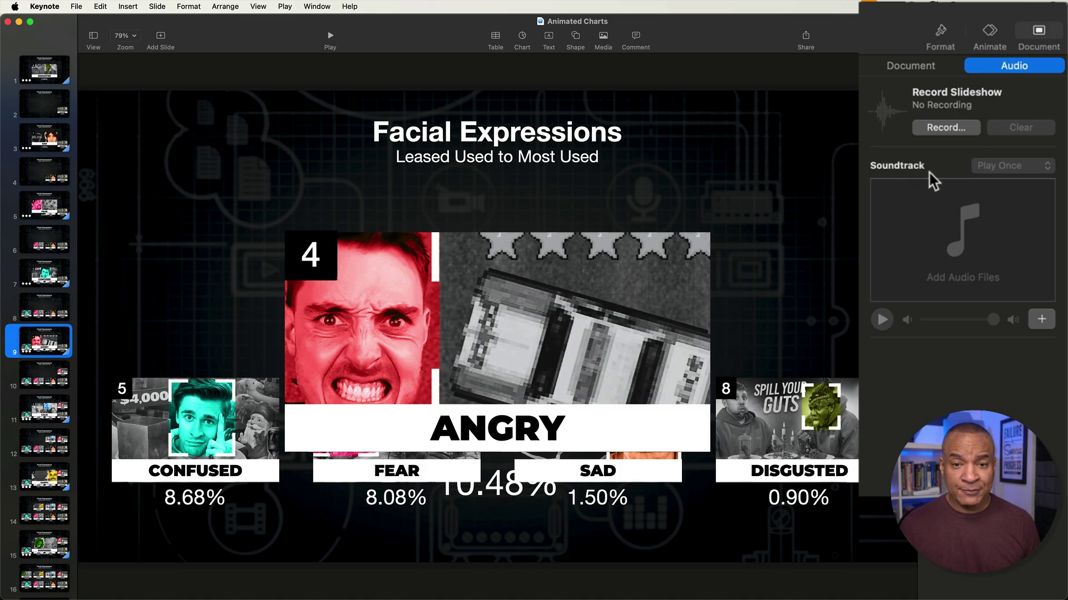
Step: Browse the albums and songs available for the soundtrack, then close the music library without adding one
mouse_move(956, 237)
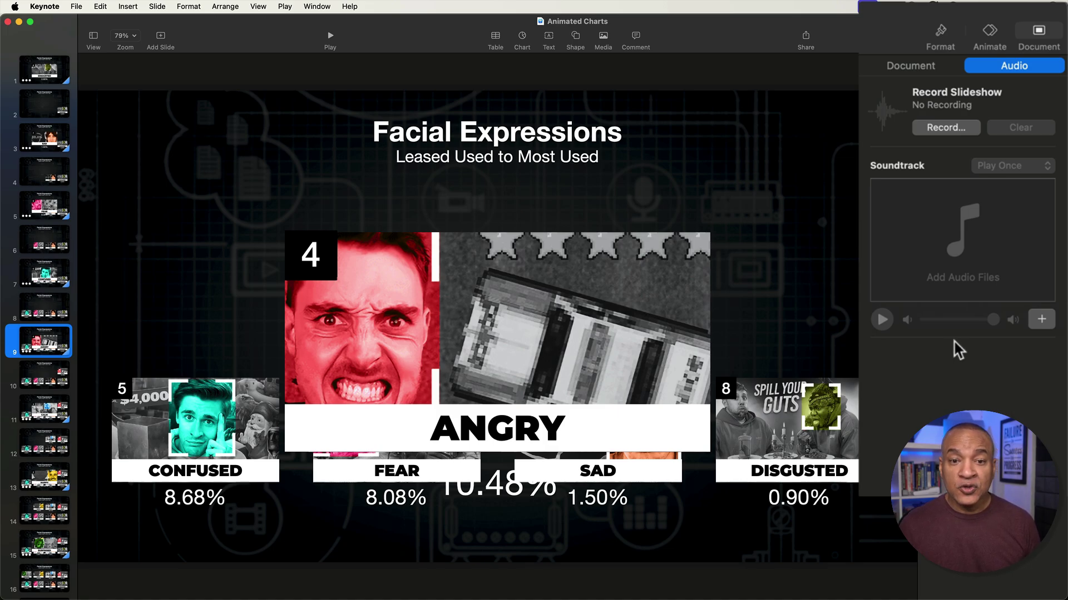
click(1041, 319)
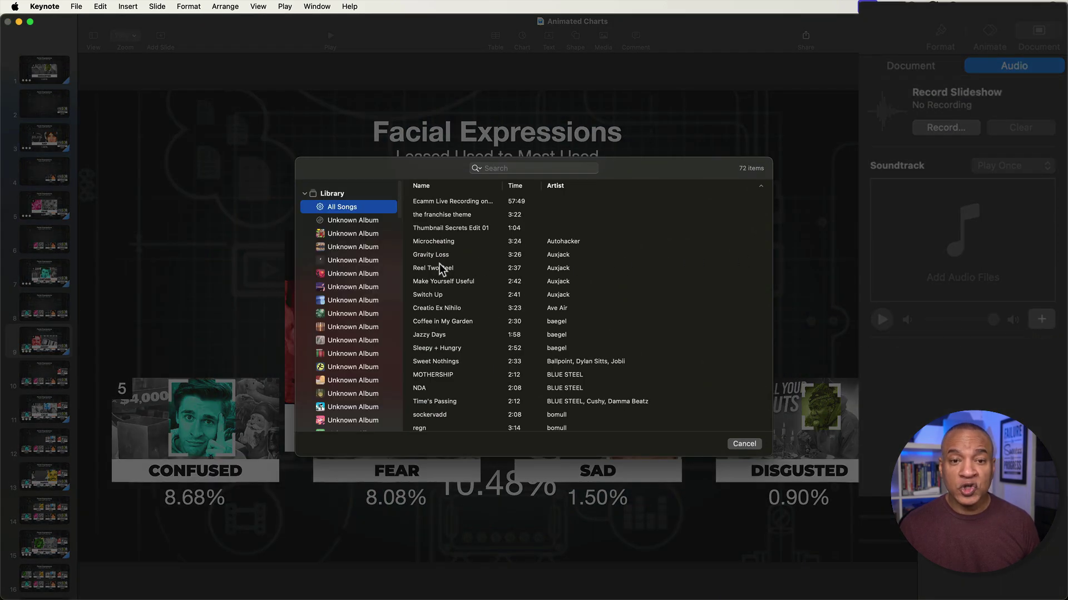
scroll(371, 264, down, 3)
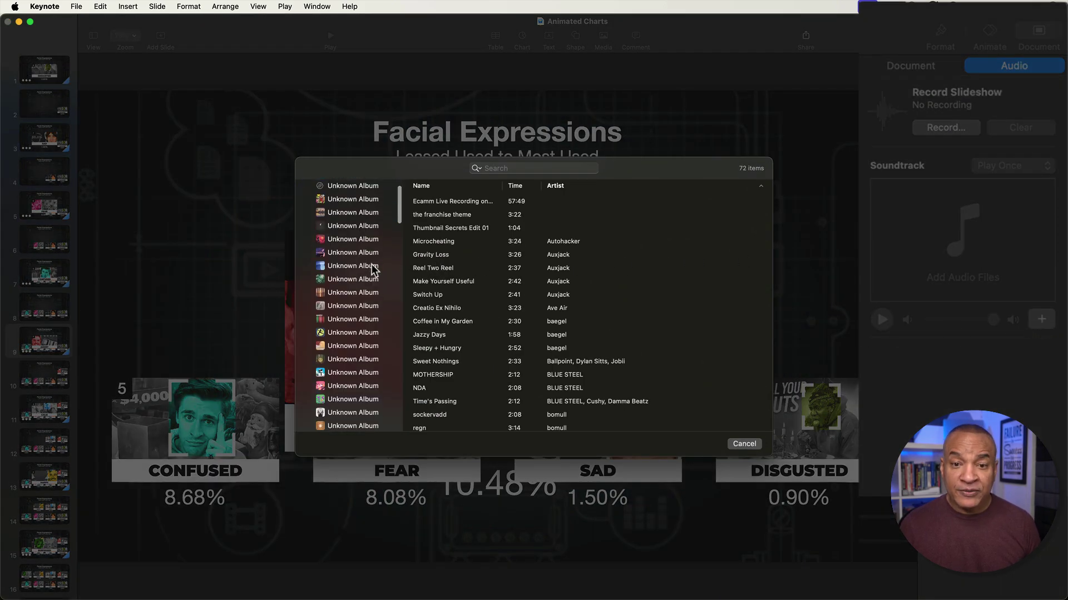
scroll(371, 265, up, 3)
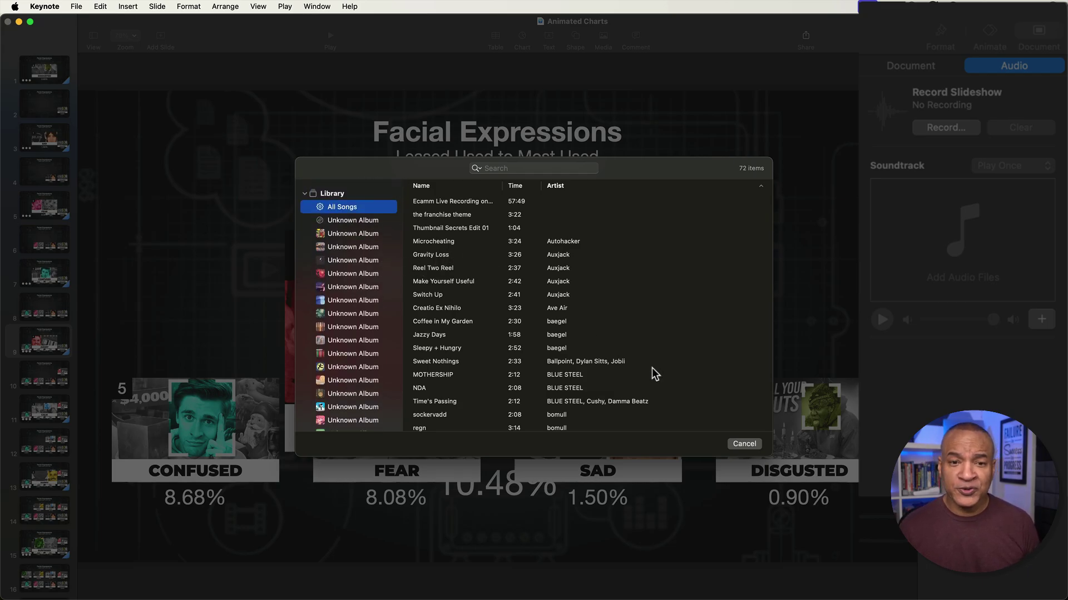
click(744, 444)
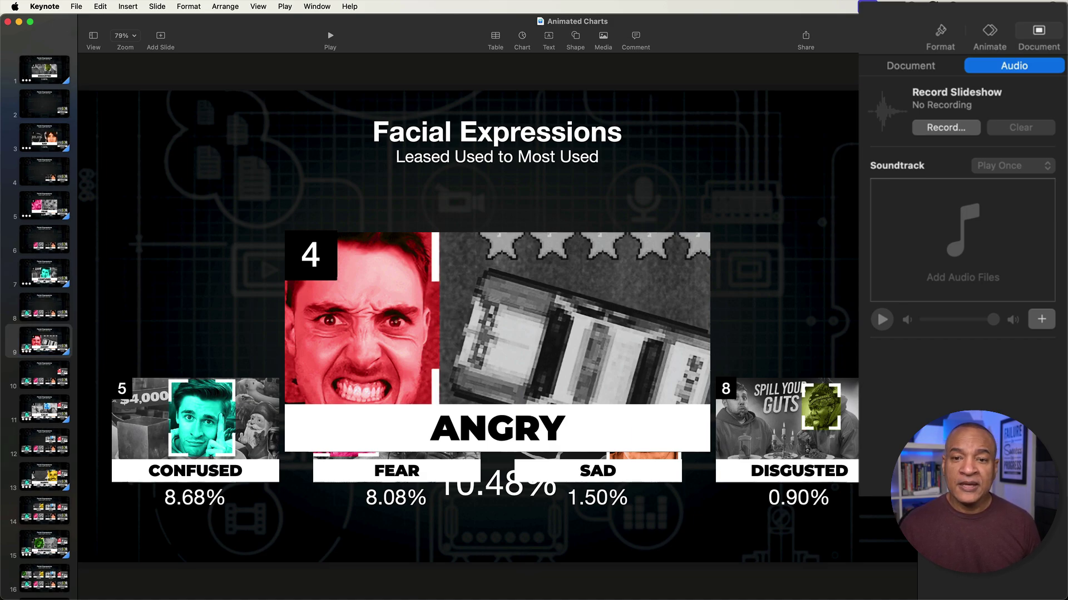
Step: Add two Thumbnail Secrets files to the soundtrack and remove the 1:31 one, keeping the 1:04 file
drag(337, 295, 939, 228)
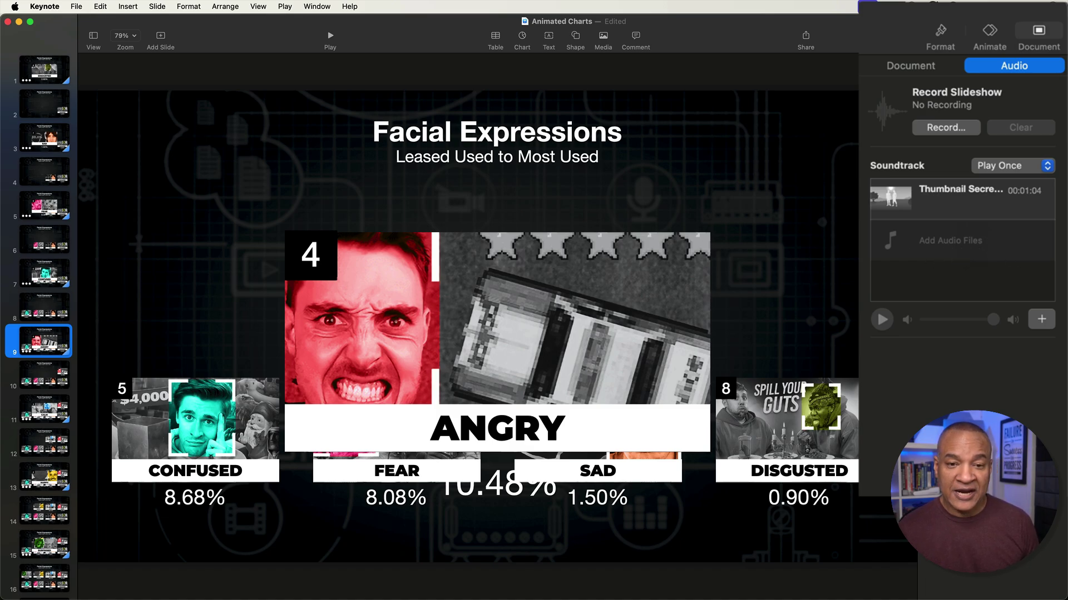
drag(34, 311, 920, 253)
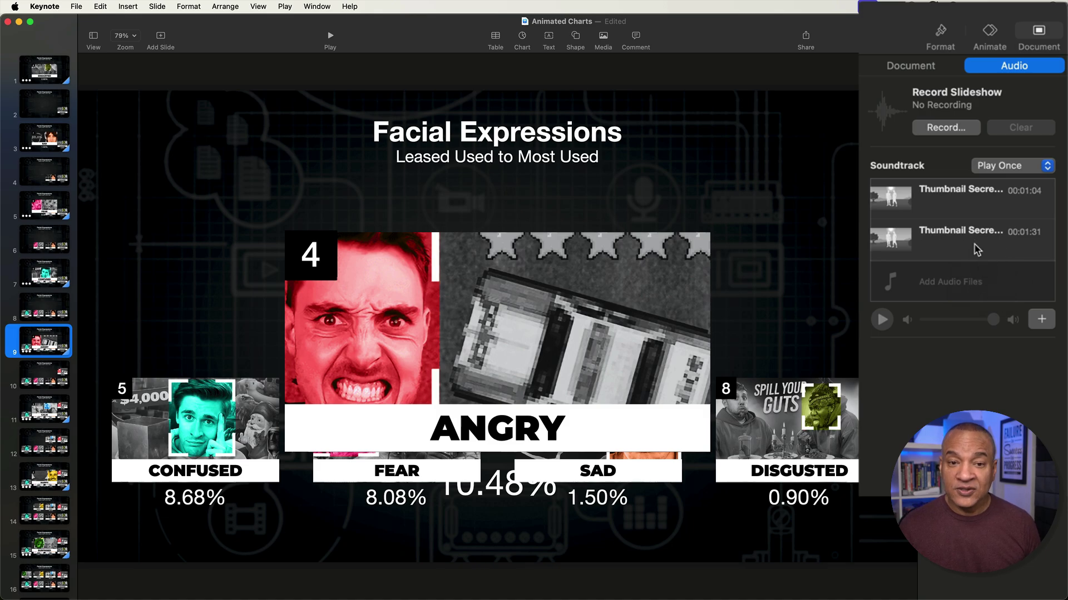
click(905, 239)
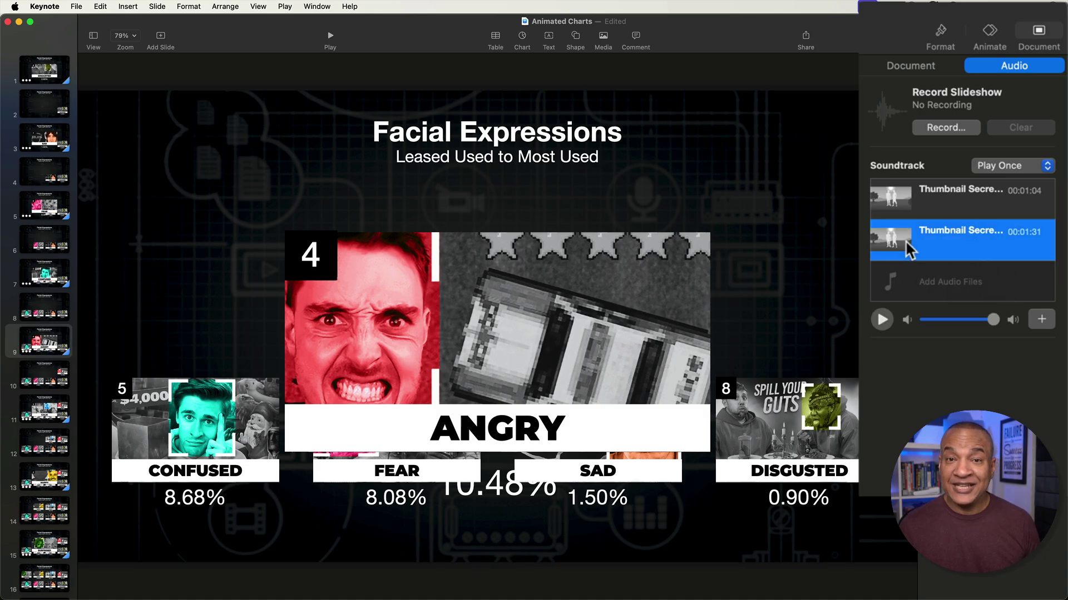
key(BackSpace)
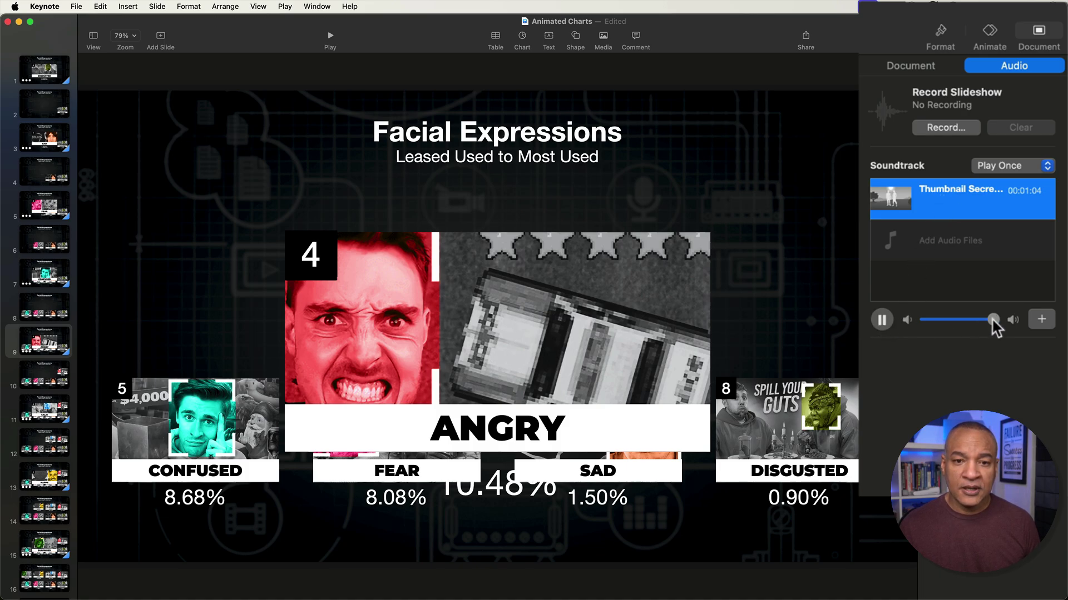
Step: Preview the soundtrack at about half volume and keep its playback mode at Play Once
drag(991, 321, 967, 328)
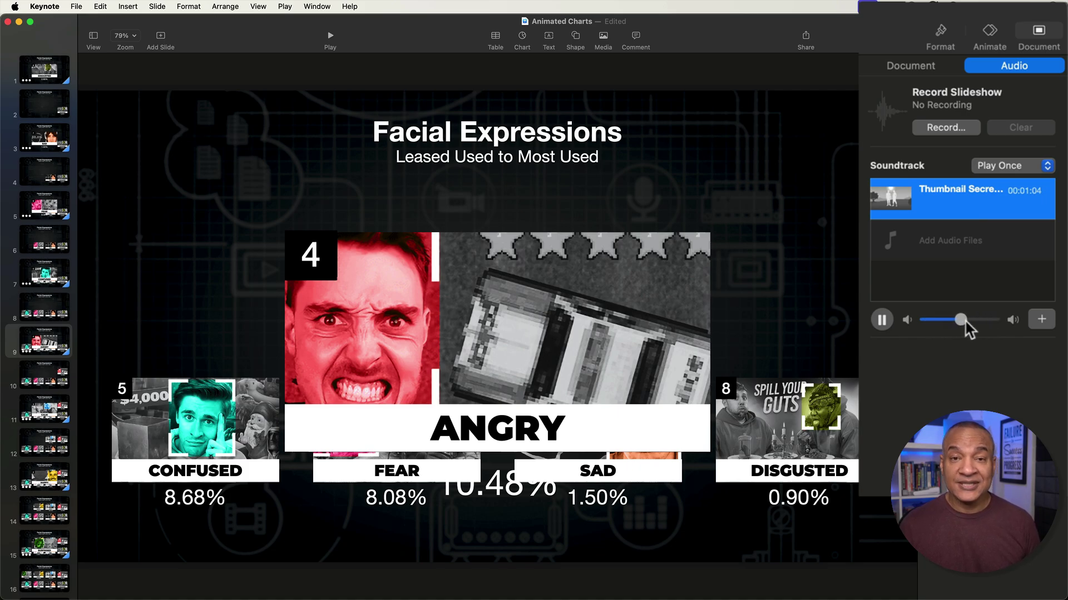
click(883, 320)
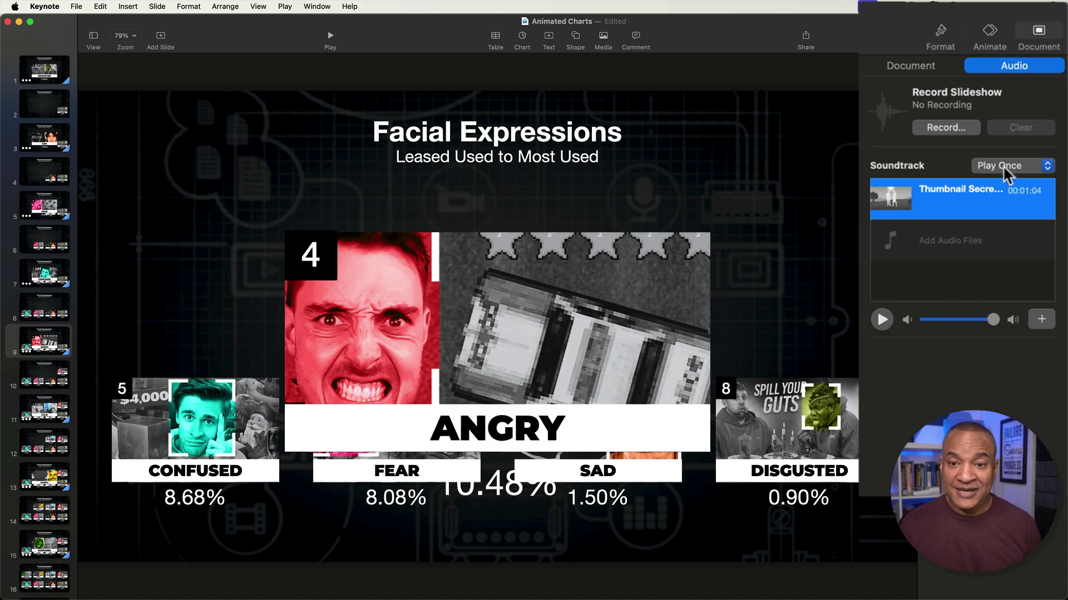
click(1045, 168)
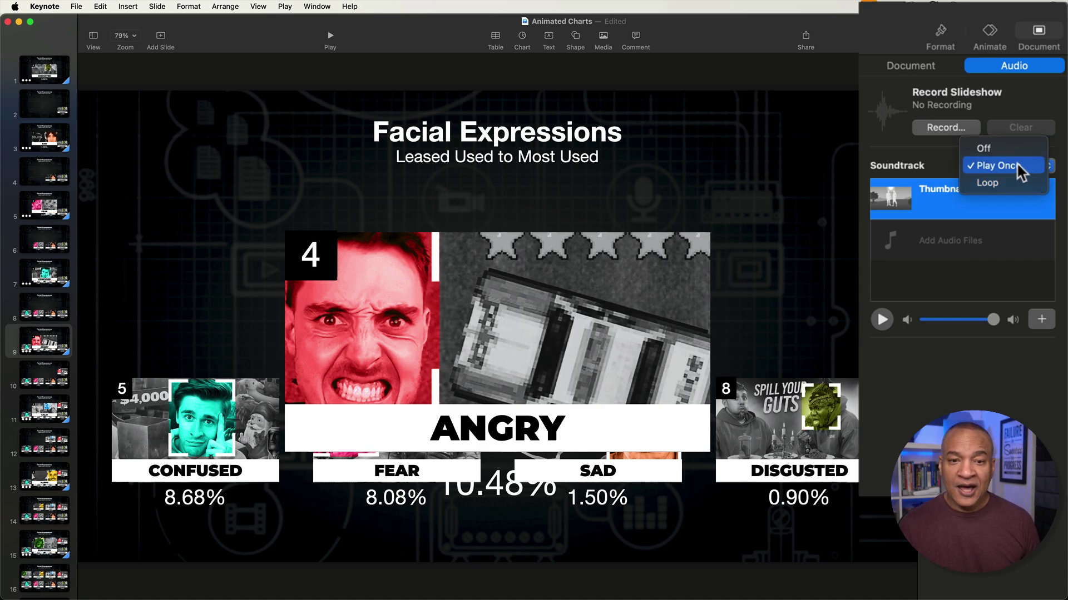
click(1022, 168)
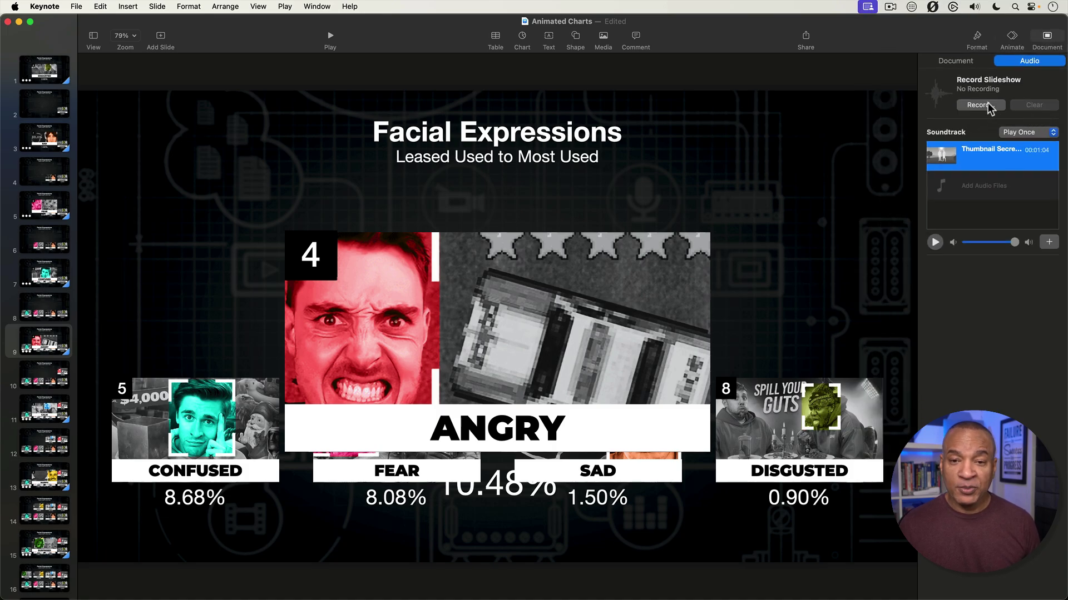
Step: Open the slideshow recording window at slide 9 and look through all the slides in its navigator
click(980, 105)
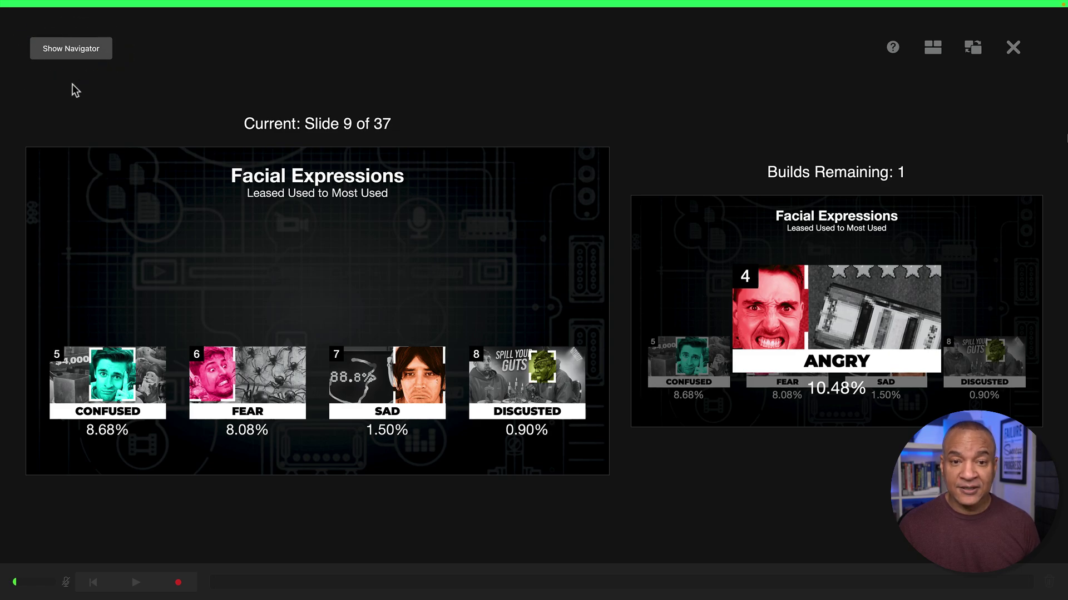
click(72, 51)
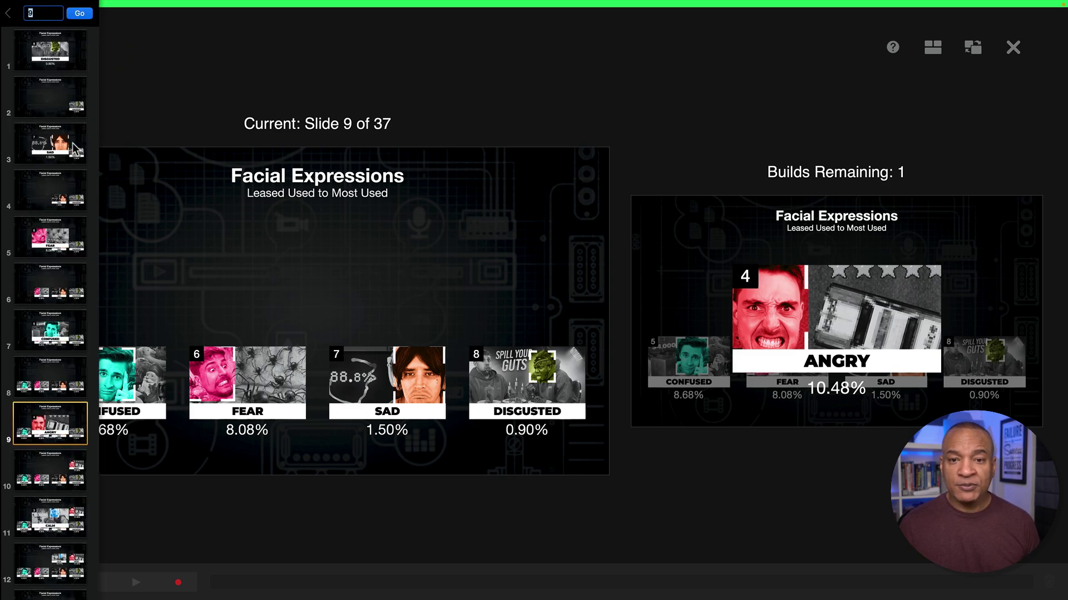
scroll(75, 148, down, 20)
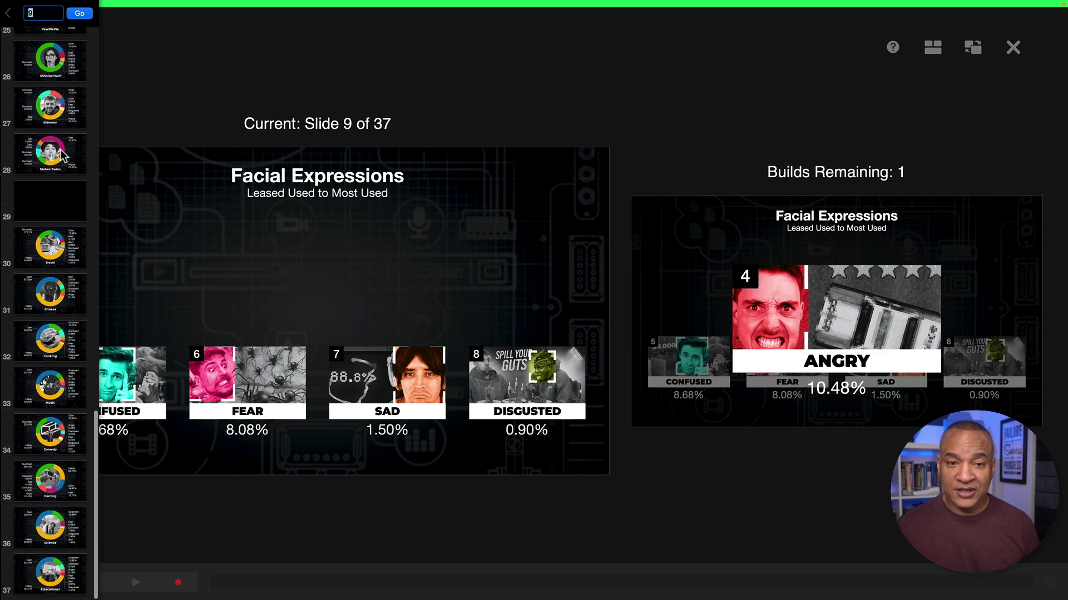
scroll(62, 155, up, 20)
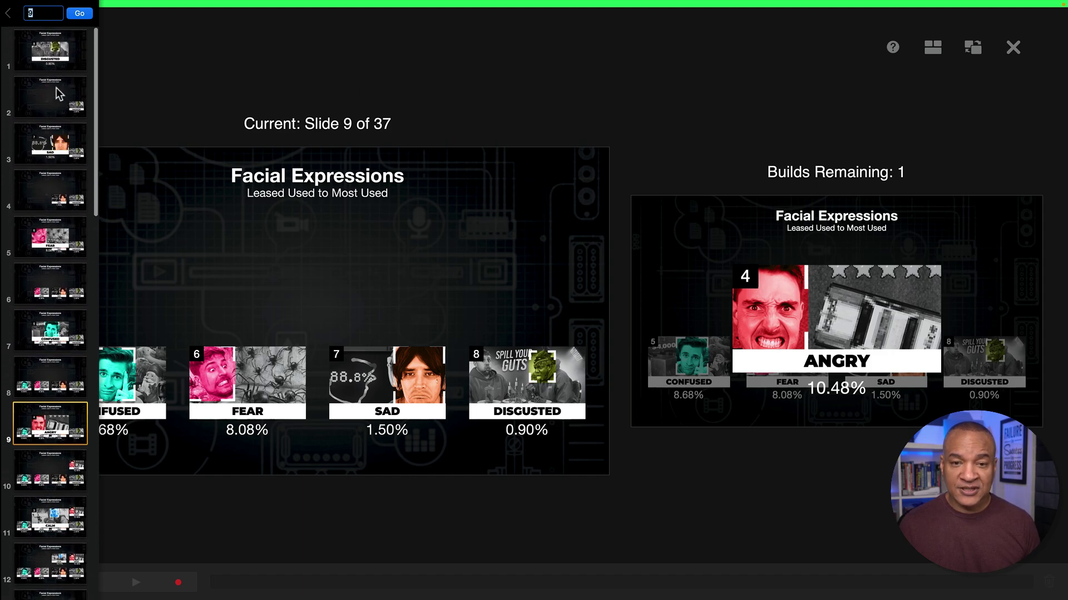
Step: Choose slide 1 as the starting slide and start recording the slideshow
click(50, 51)
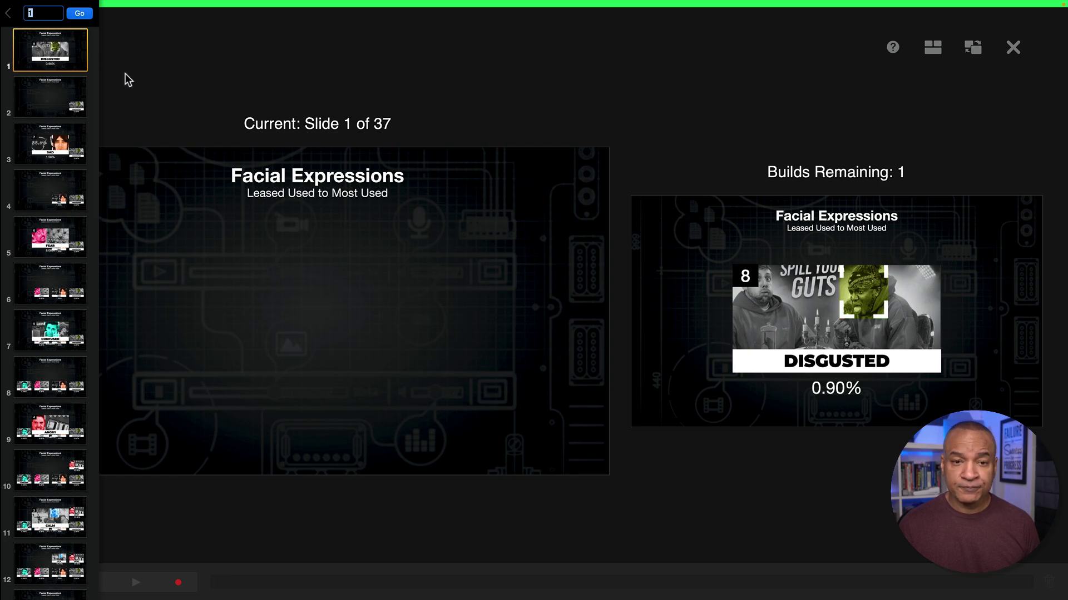
key(Return)
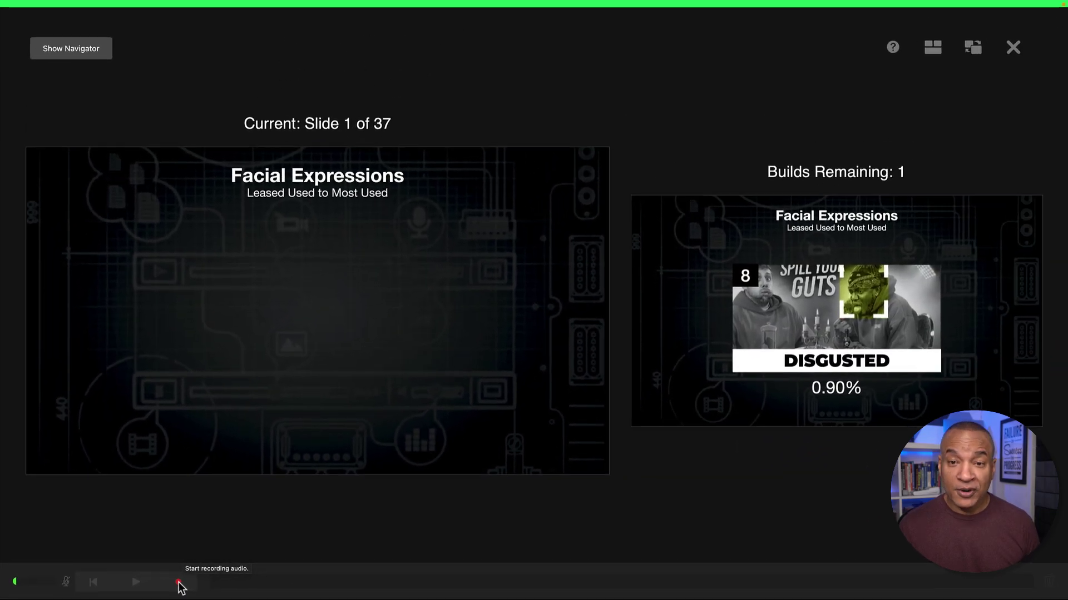
click(179, 583)
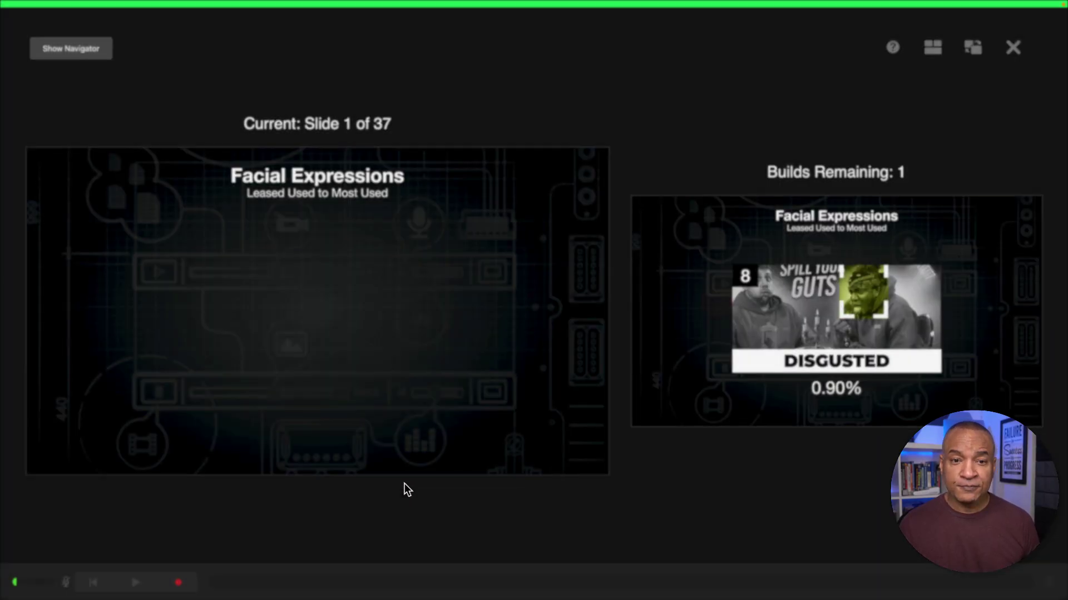
Step: Advance the slideshow build by build through slide 16 while recording, and stop the recording there
key(Right)
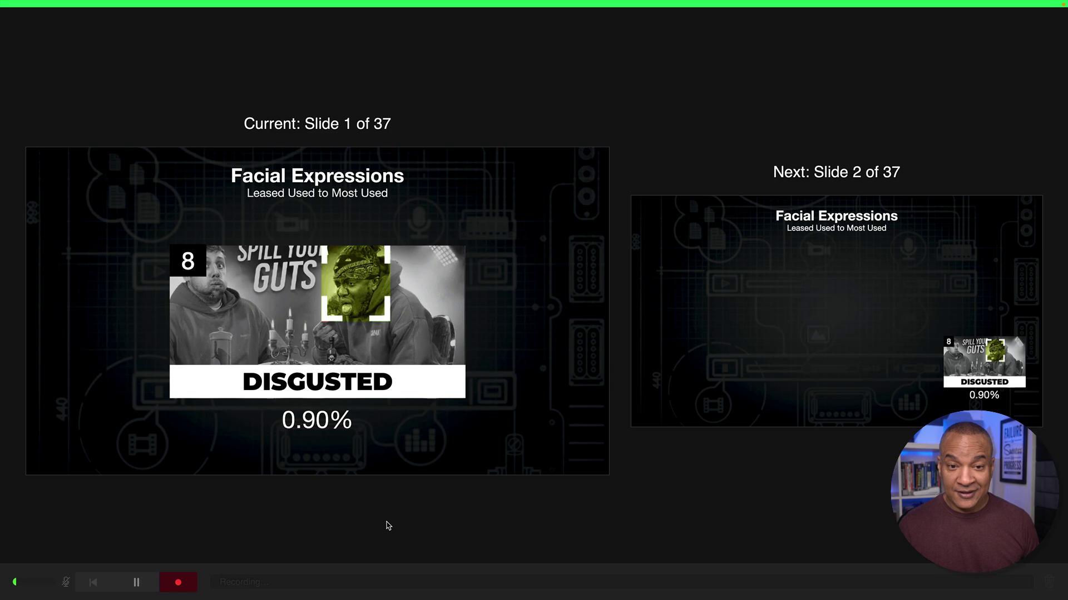
key(Right)
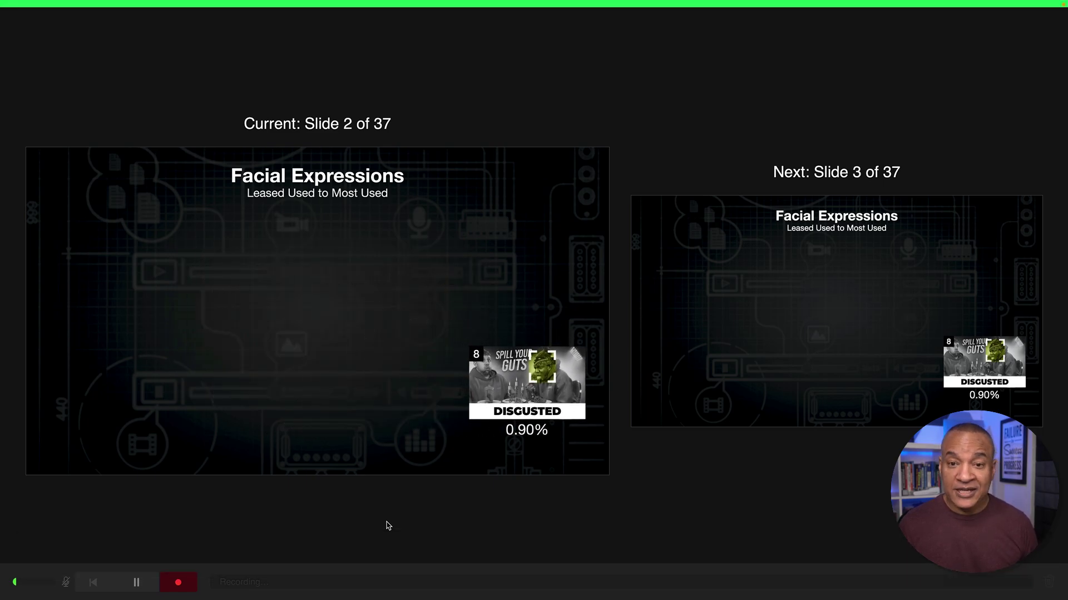
key(Right)
key(Right)
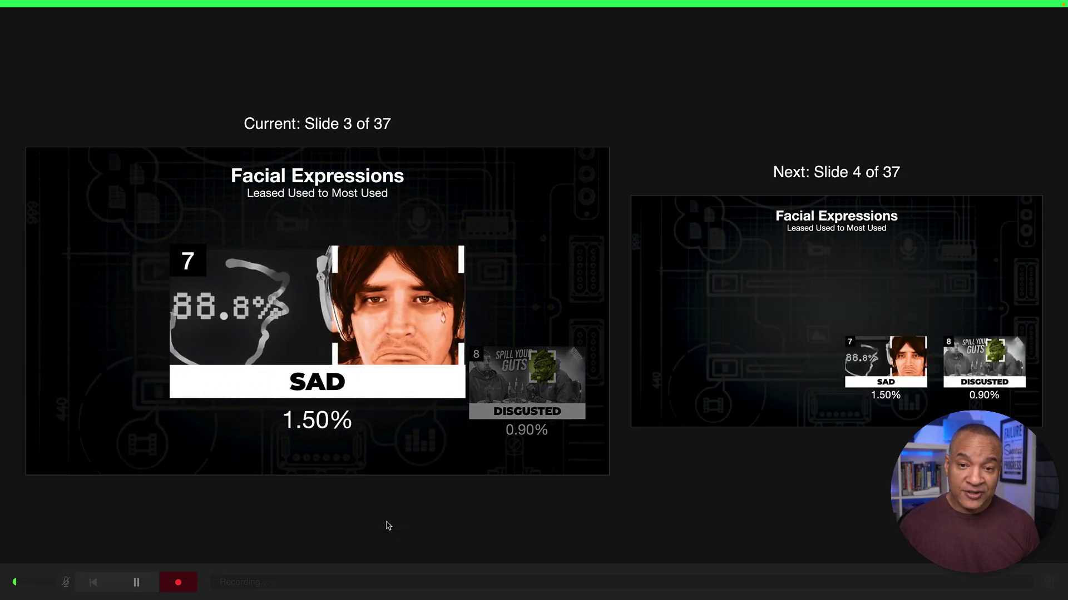
key(Right)
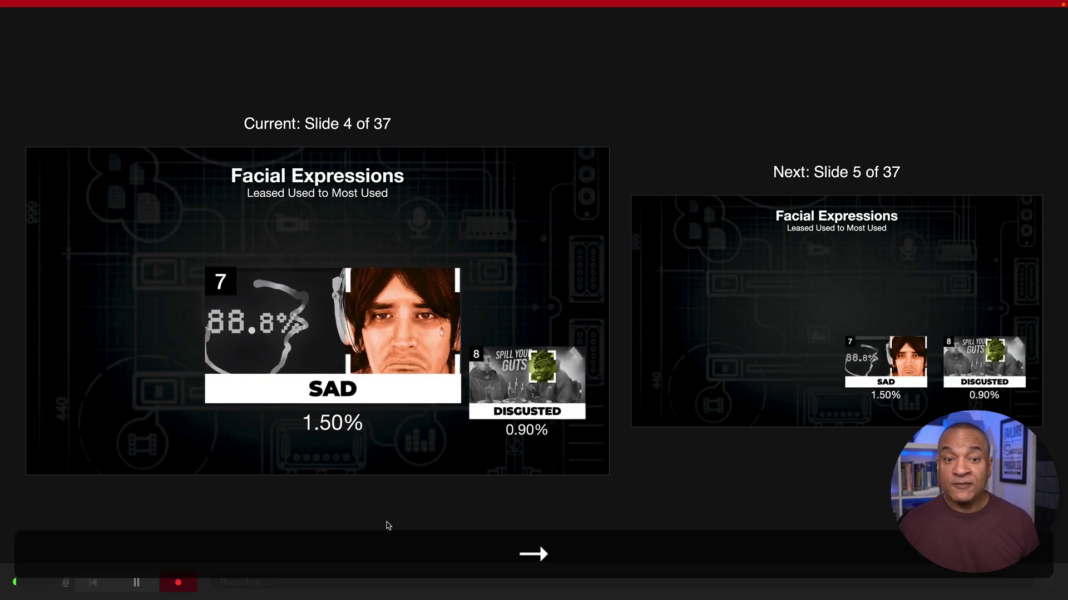
key(Right)
key(Right)
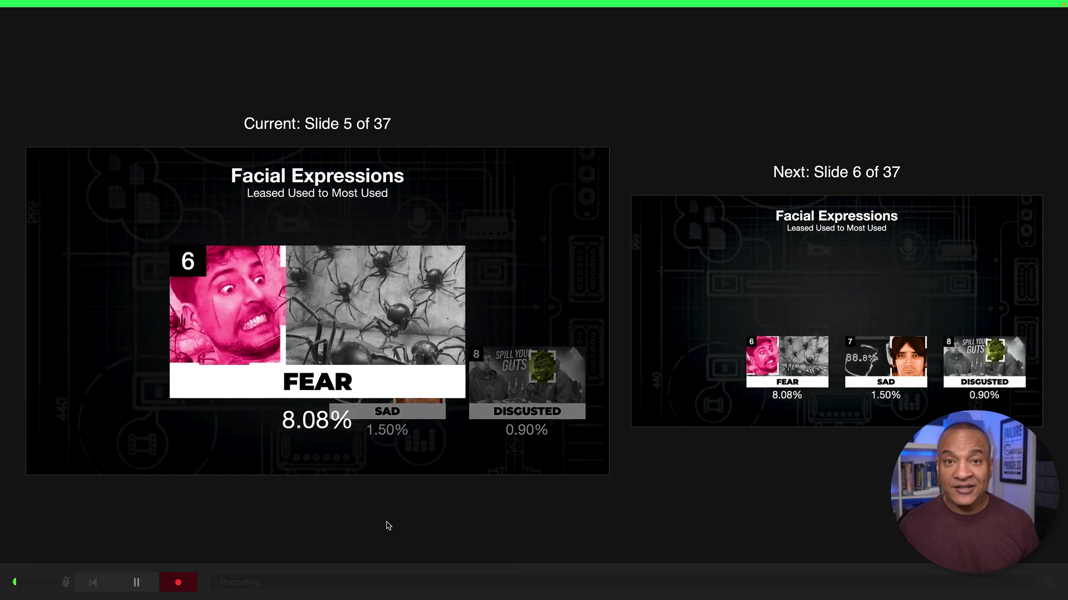
key(Right)
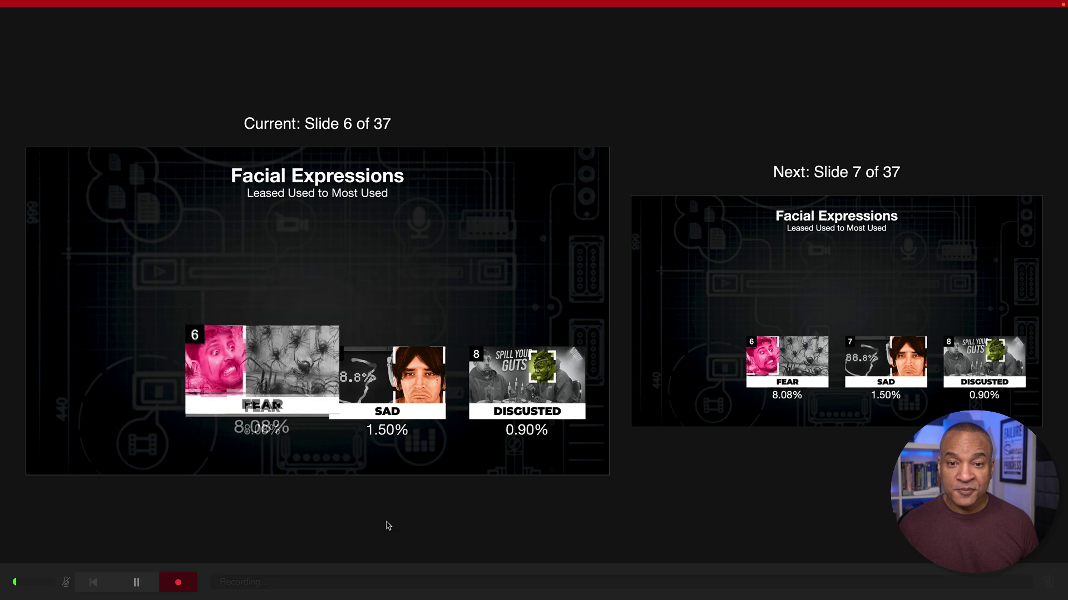
key(Right)
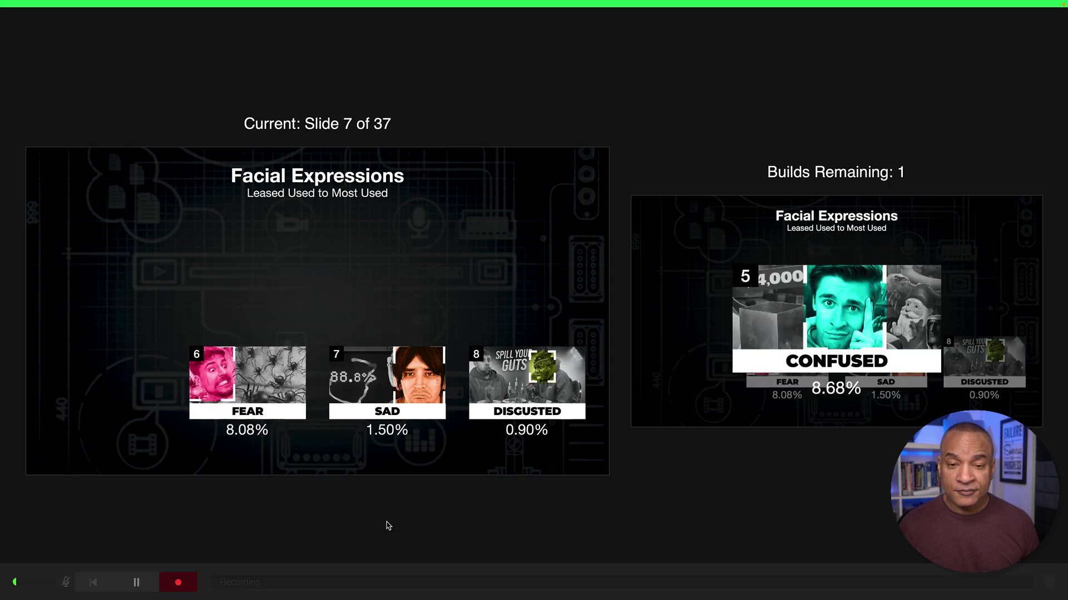
key(Right)
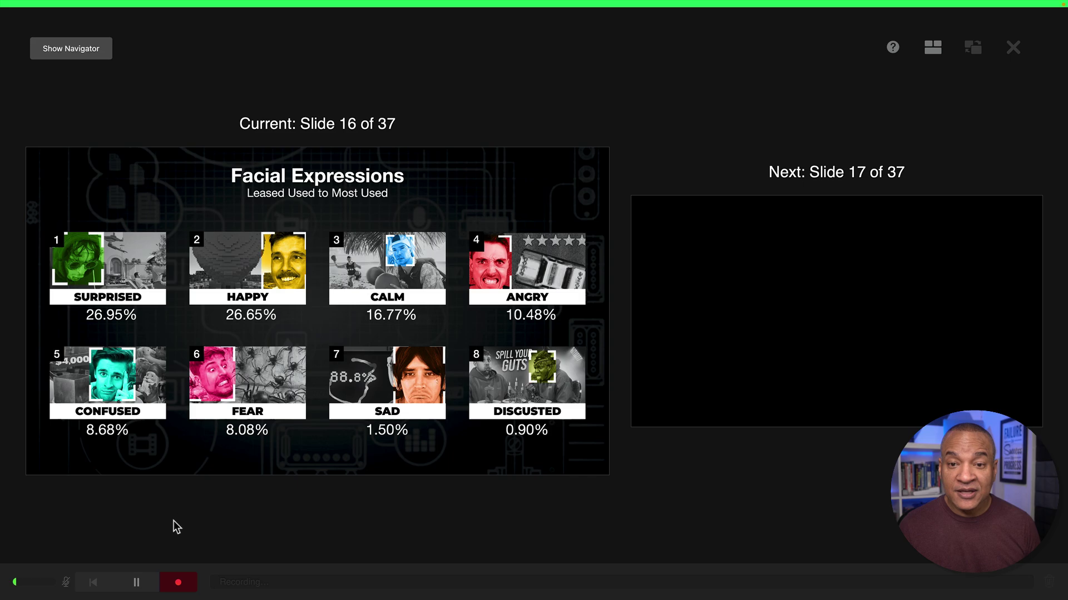
click(178, 583)
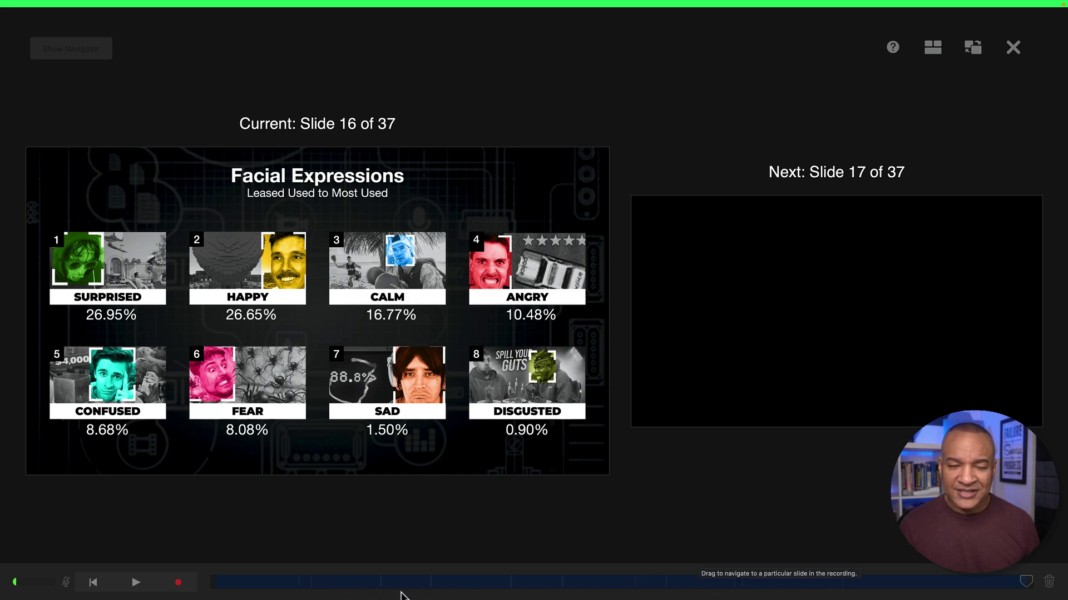
Step: Scrub back along the recording's timeline from slide 16 to slide 5
drag(391, 576, 293, 572)
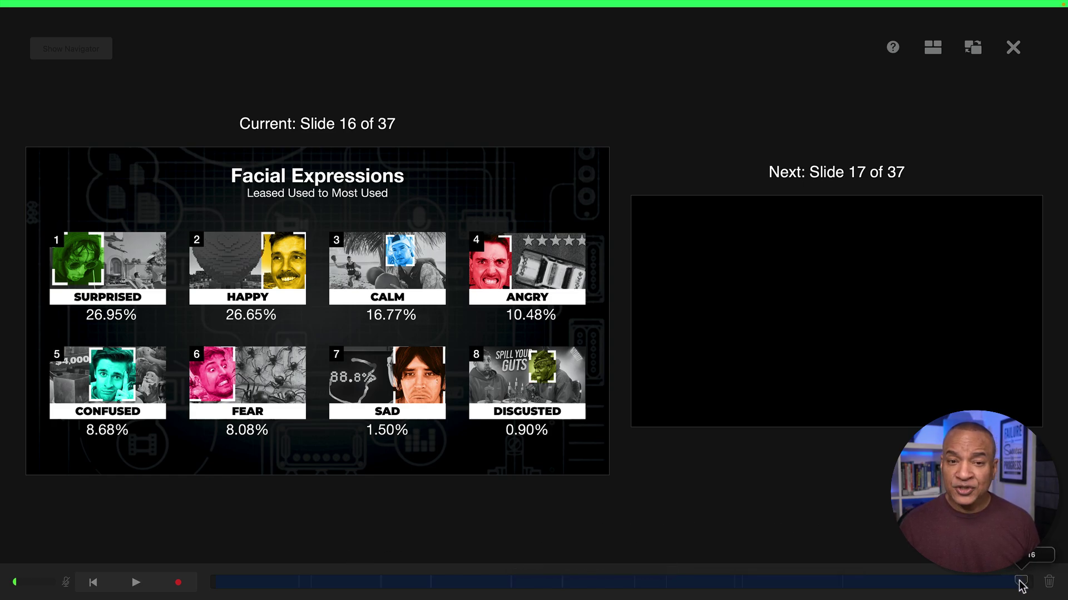
drag(1020, 583, 619, 598)
drag(492, 594, 421, 592)
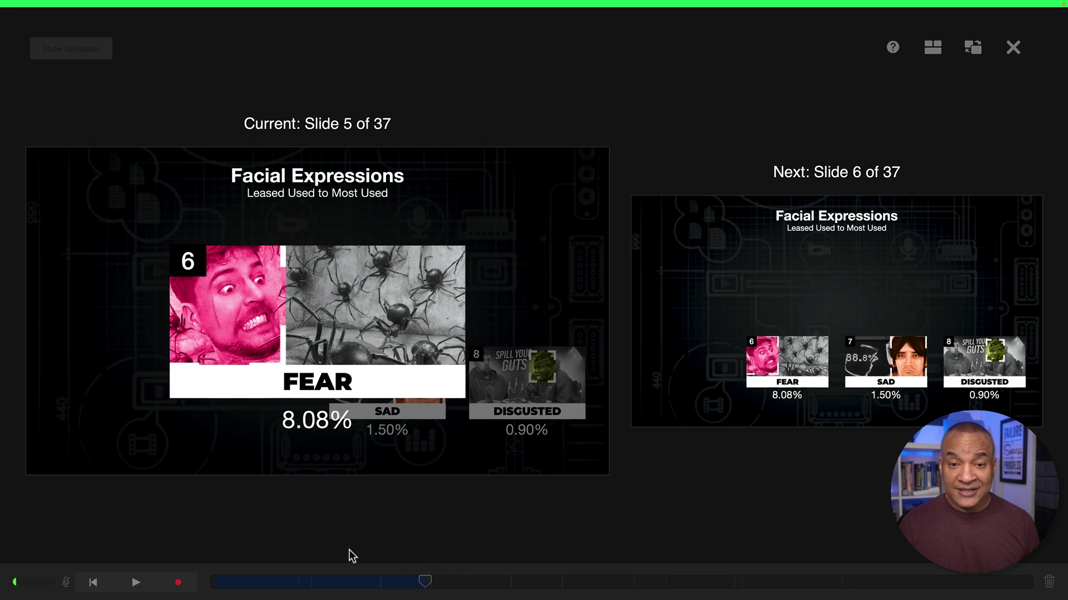
Step: Play back the slideshow recording from its beginning to review the recorded slide timing
click(92, 583)
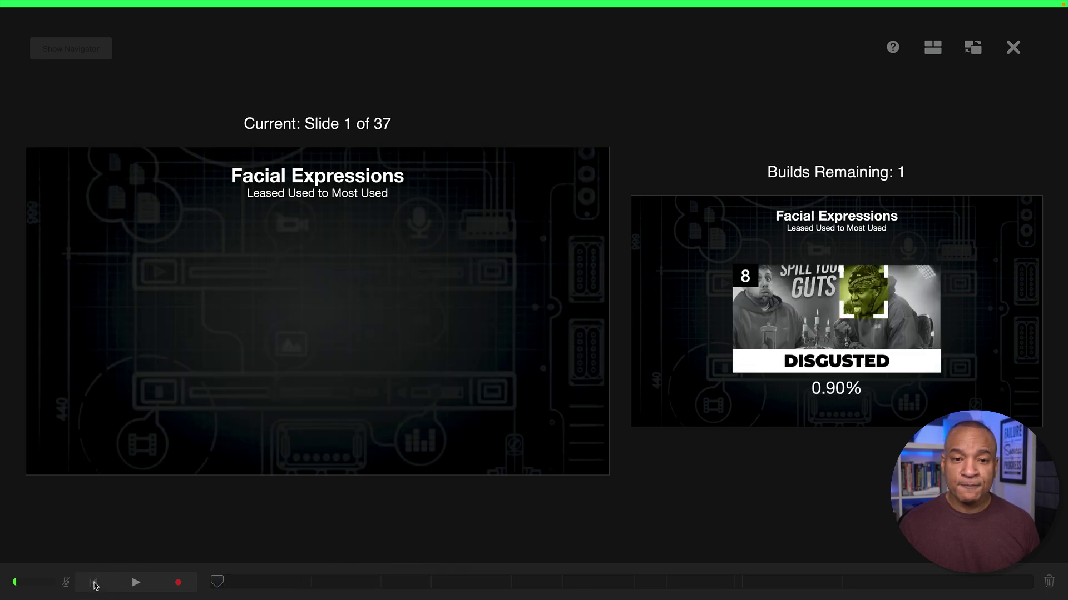
click(136, 583)
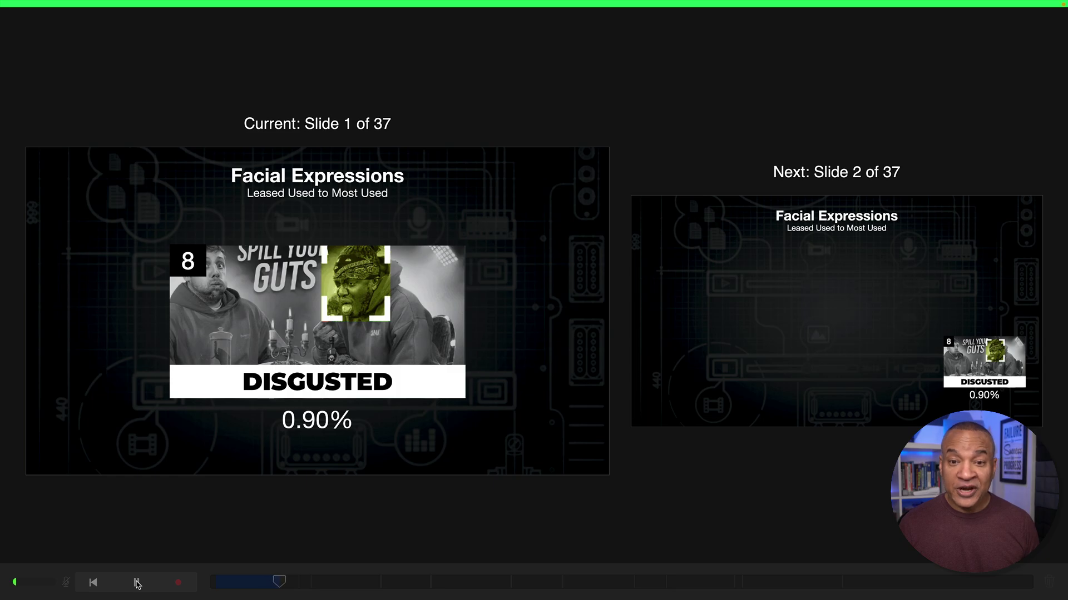
key(Right)
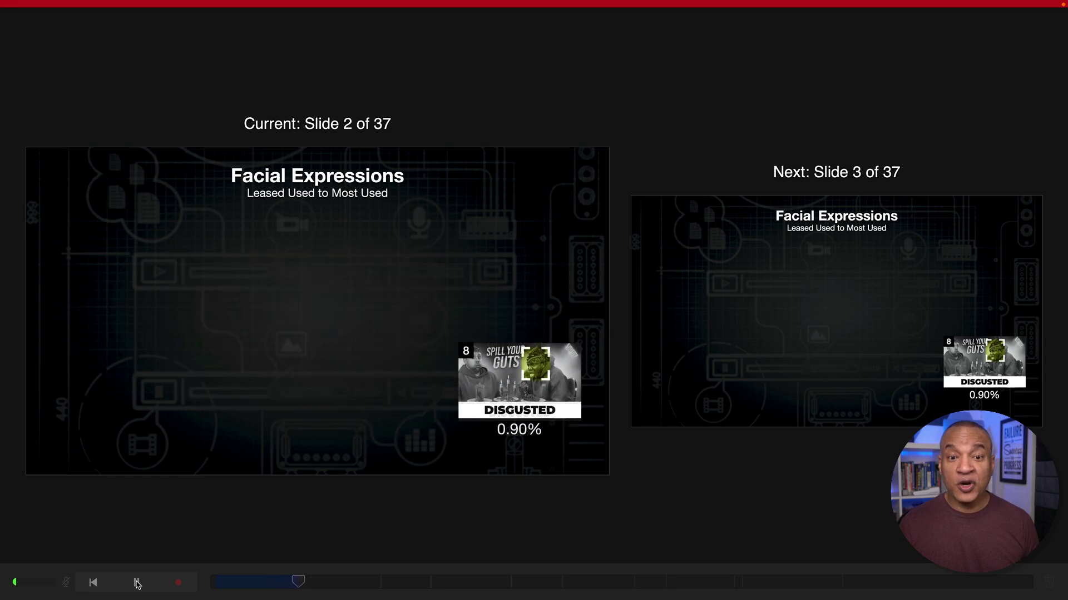
key(Right)
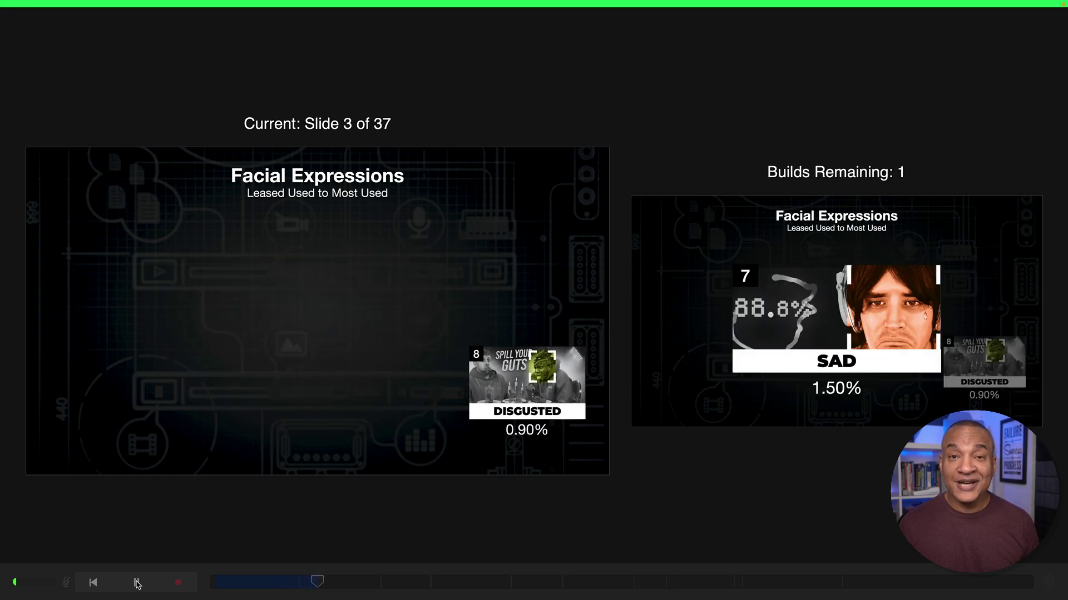
key(Right)
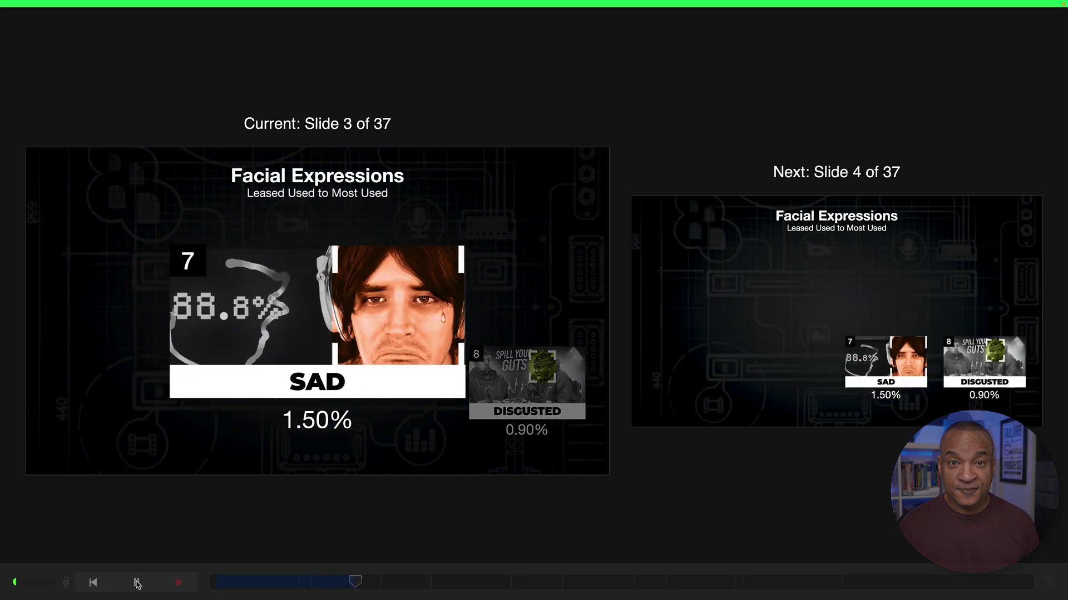
key(Right)
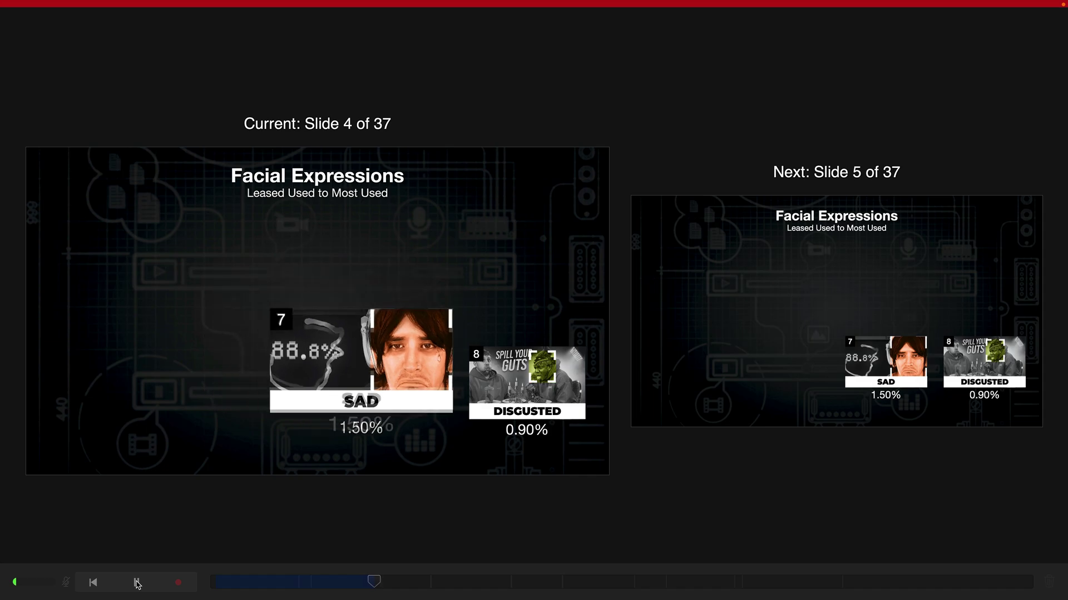
key(Right)
key(Right)
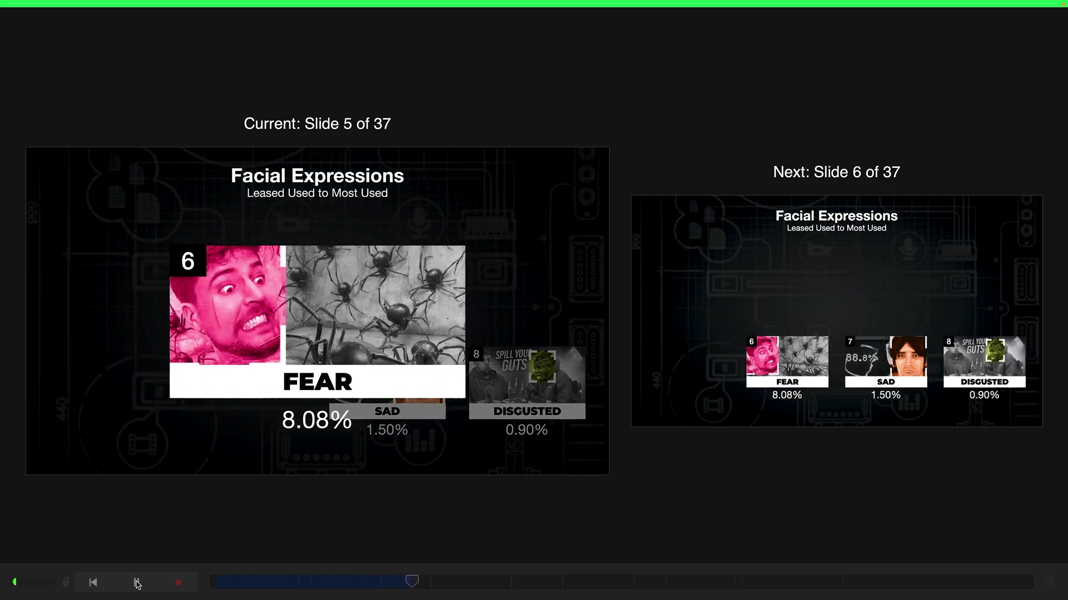
key(Right)
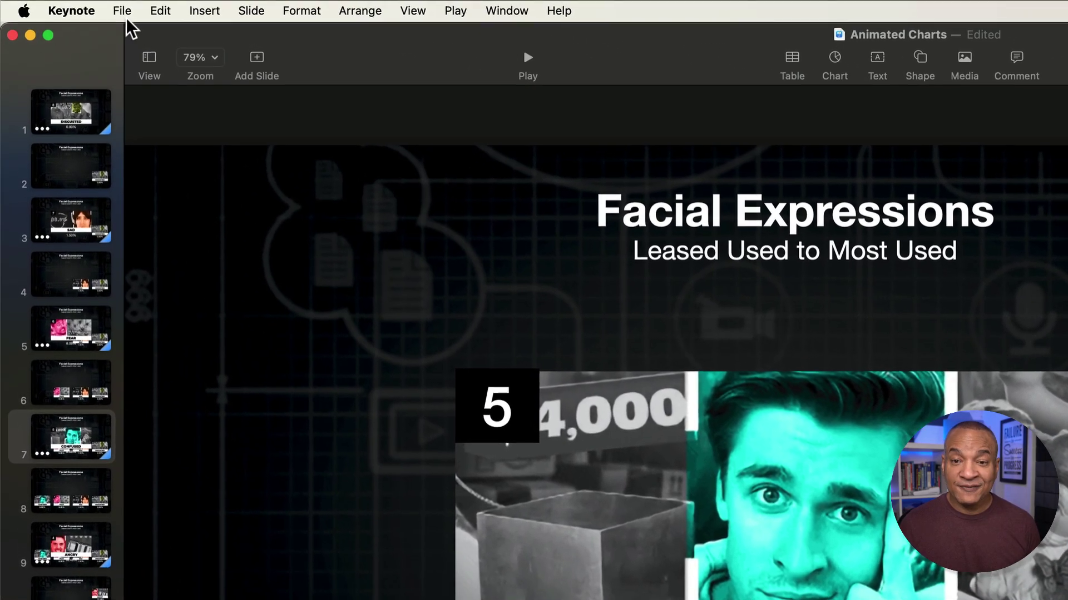
Step: Open the movie export settings for the presentation and keep the playback as Slideshow Recording
click(122, 13)
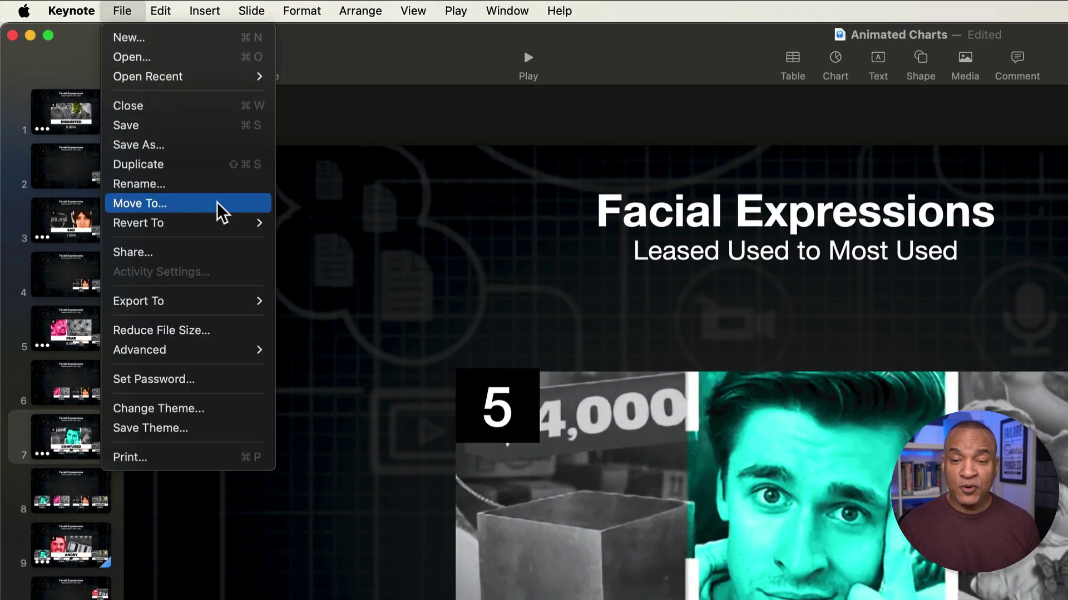
mouse_move(258, 305)
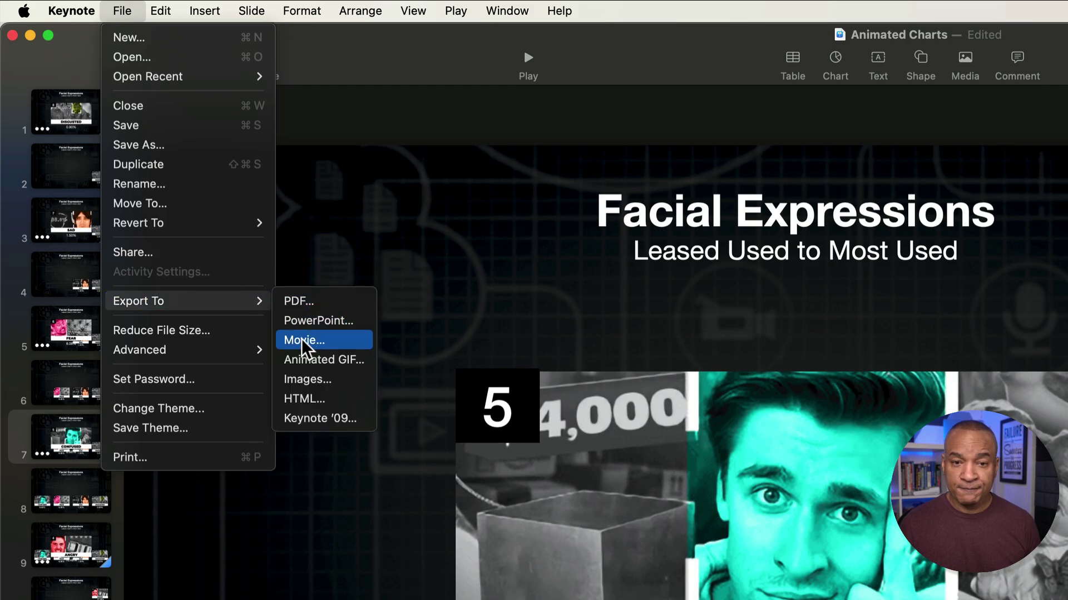
click(323, 340)
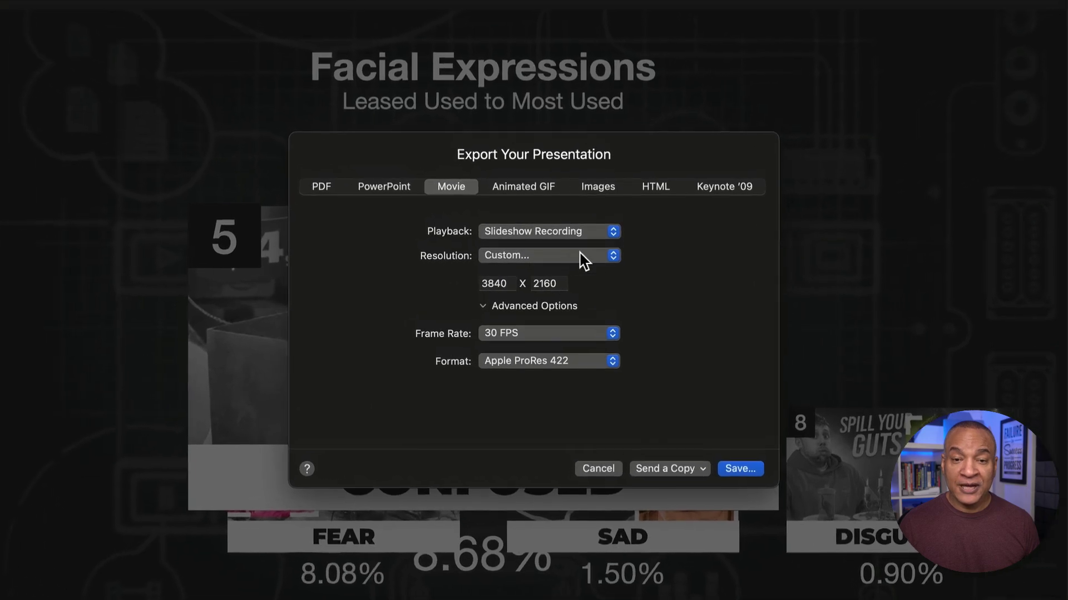
click(614, 232)
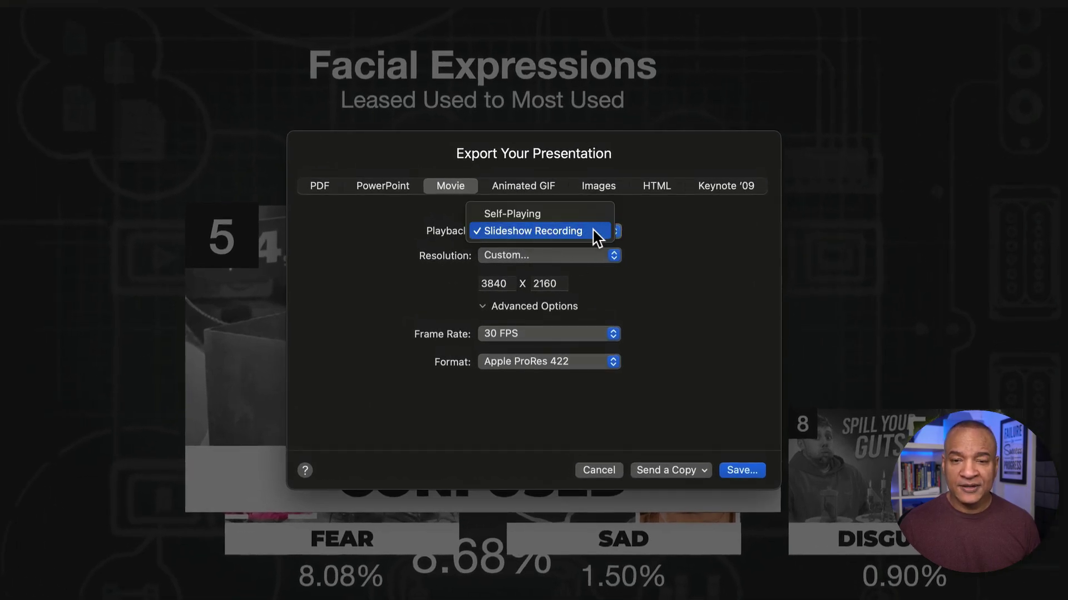
click(555, 232)
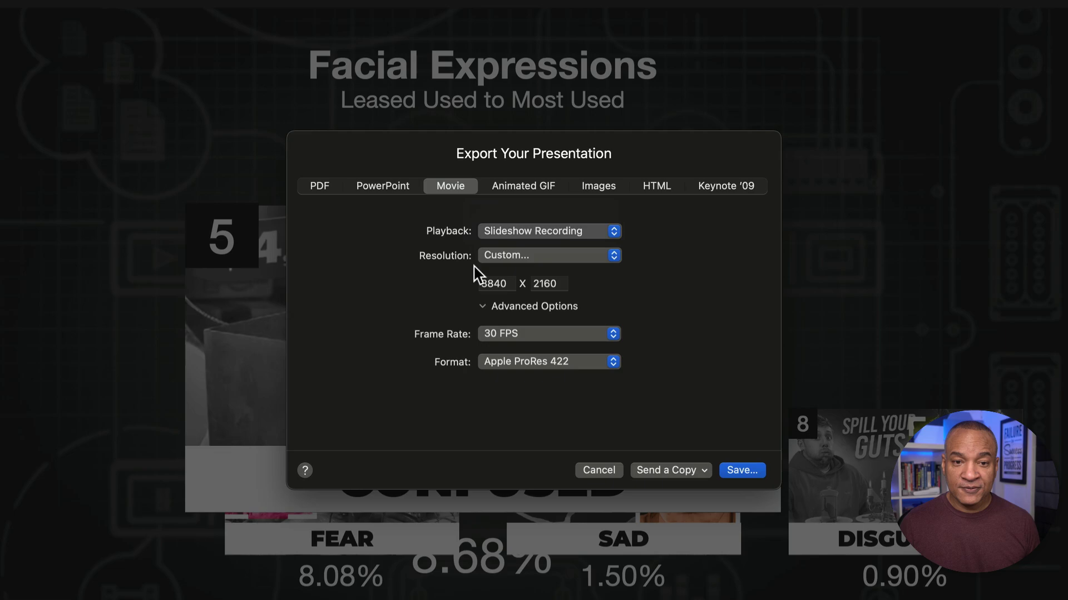
Step: Keep the movie's resolution at Custom with a size of 3840 x 2160
click(612, 257)
click(544, 257)
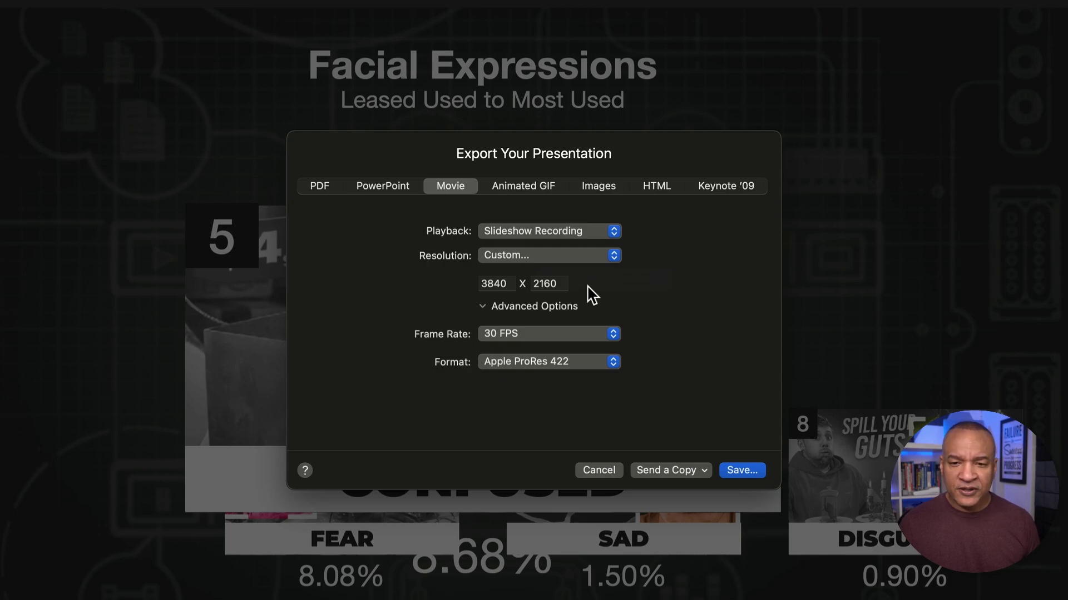
click(498, 282)
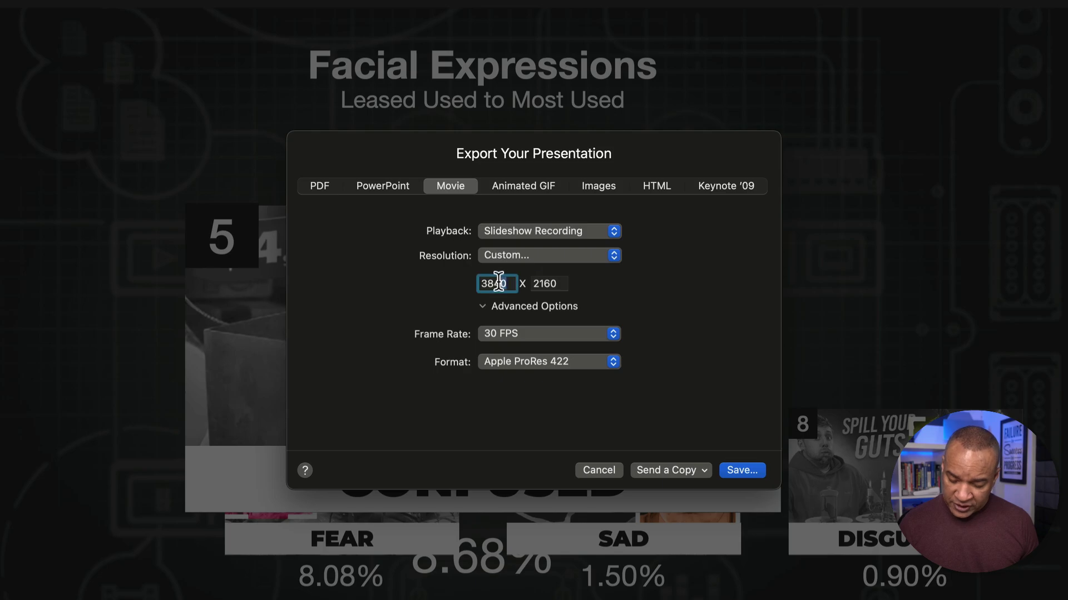
double_click(498, 282)
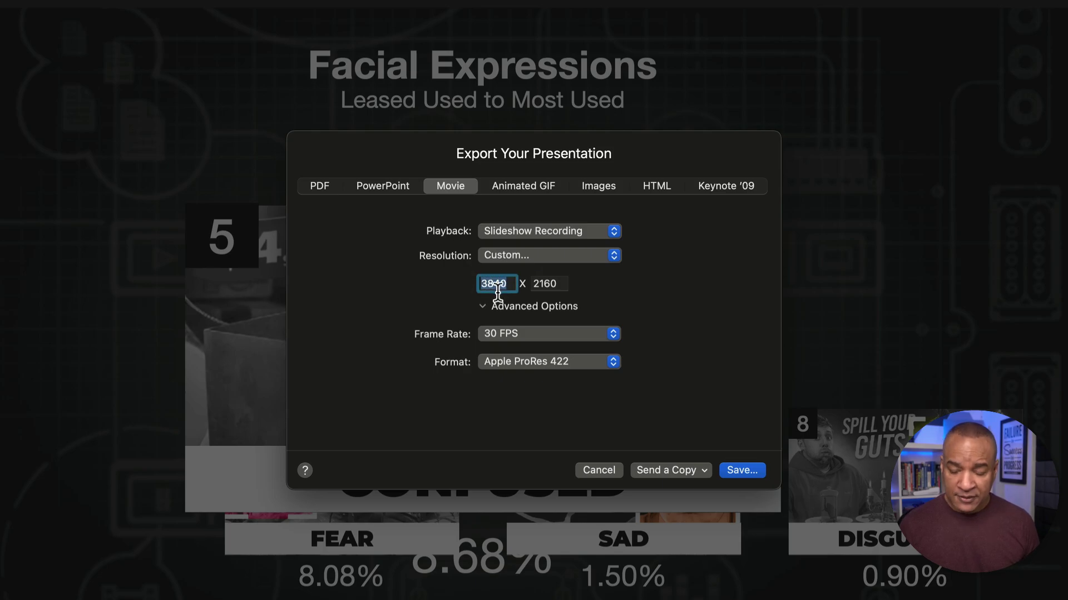
drag(563, 283, 524, 281)
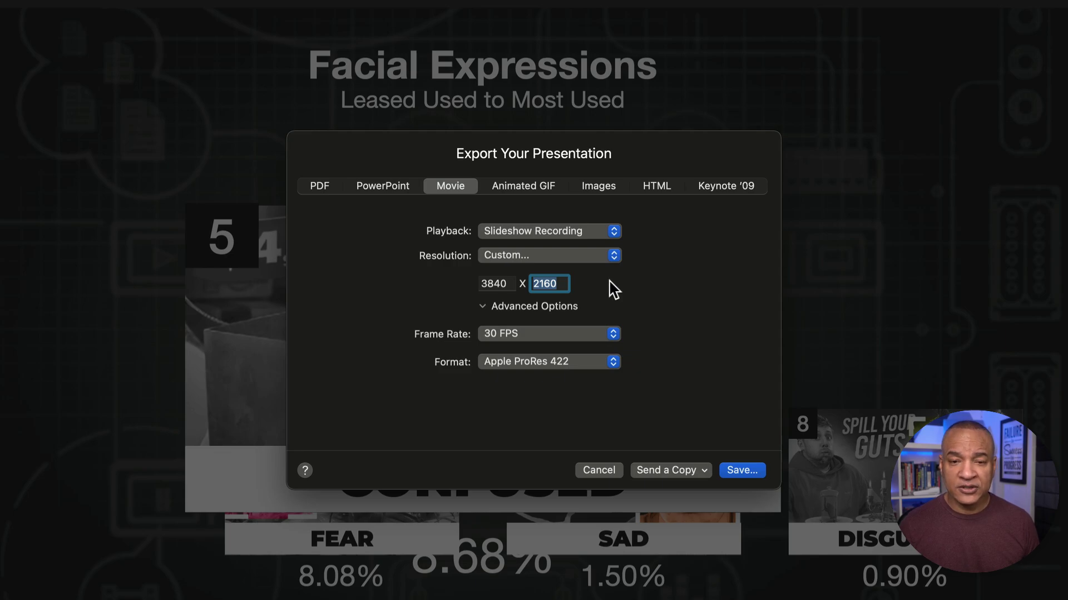
Step: In the movie export's advanced options, keep the frame rate at 30 FPS and the format at Apple ProRes 422
click(481, 306)
click(482, 307)
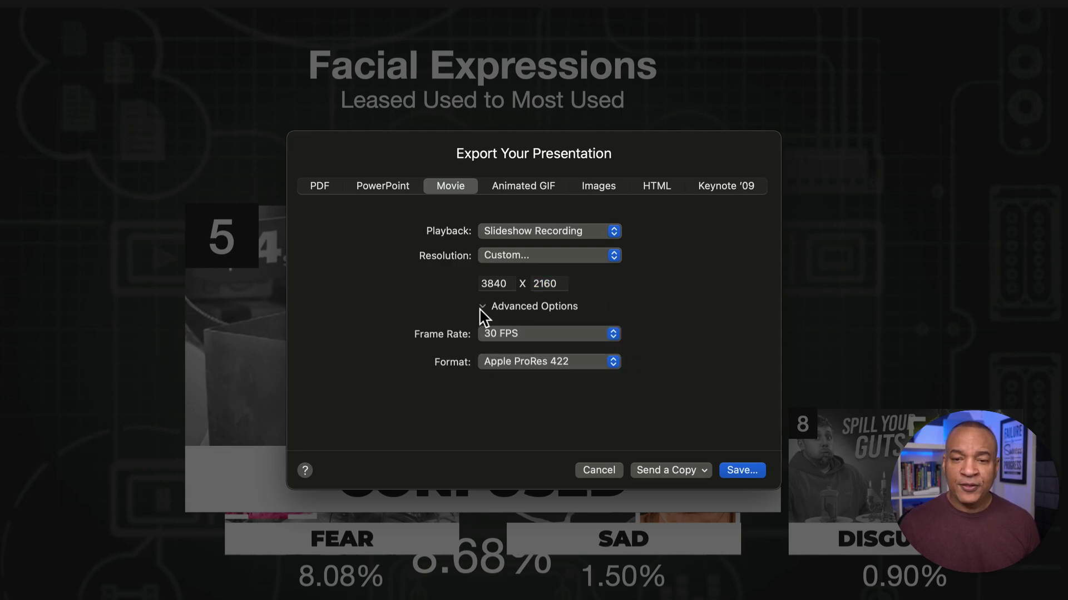
click(521, 335)
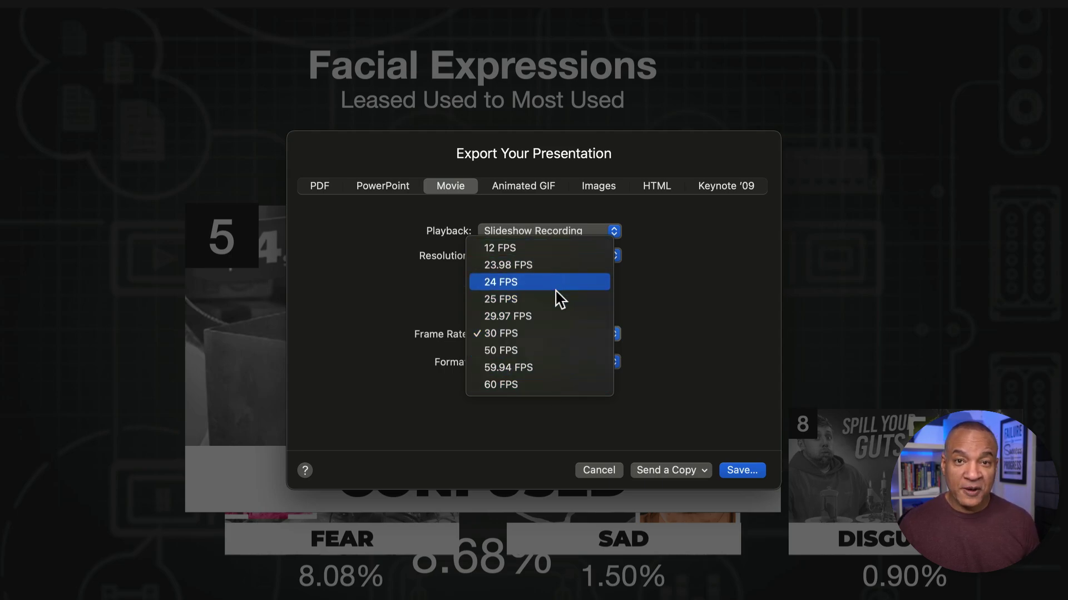
click(521, 341)
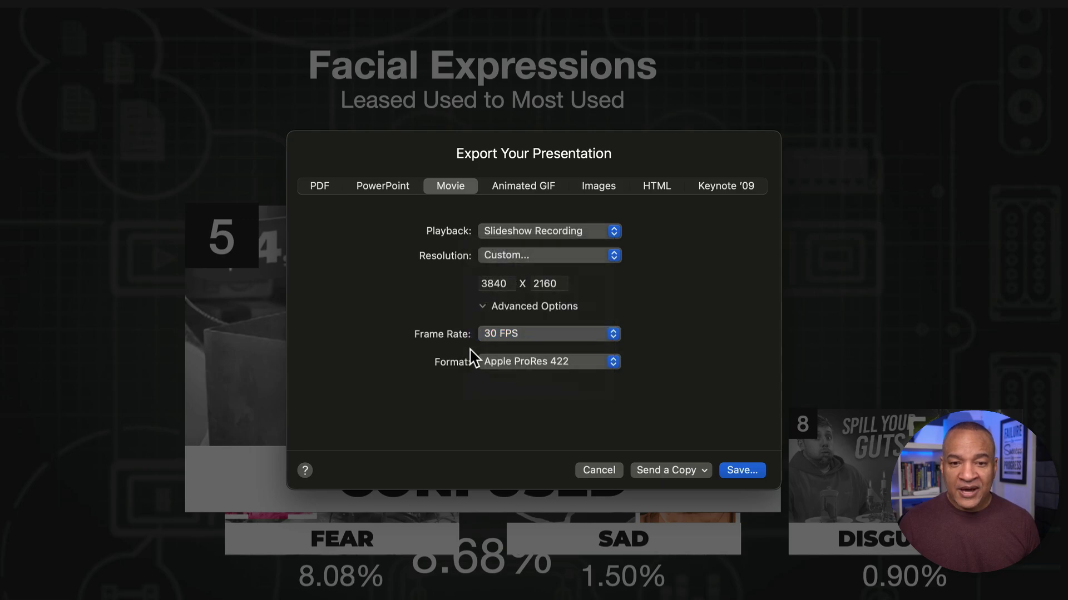
click(611, 363)
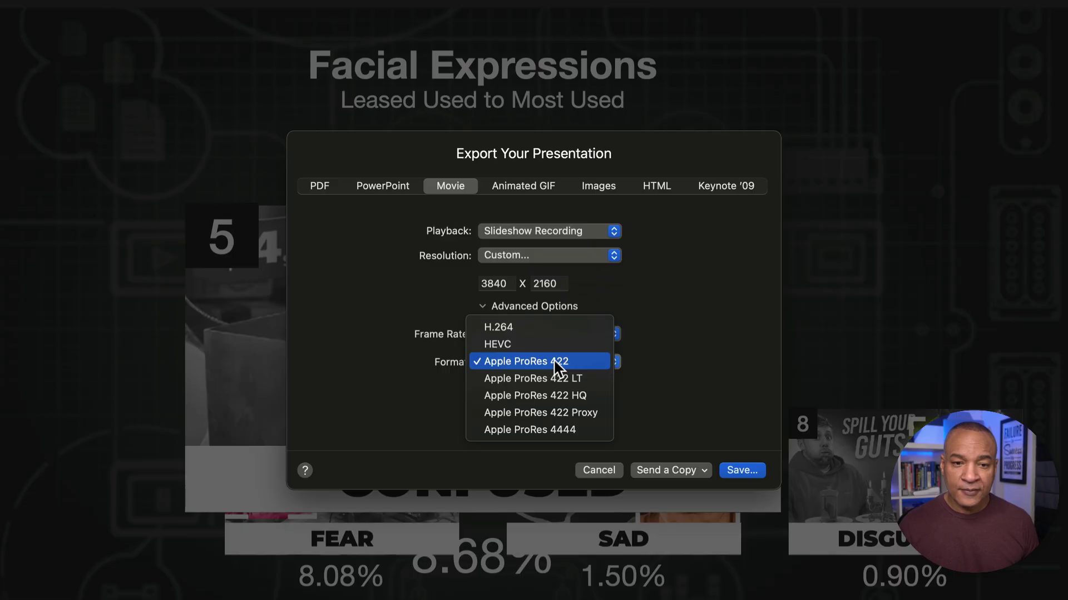
click(552, 359)
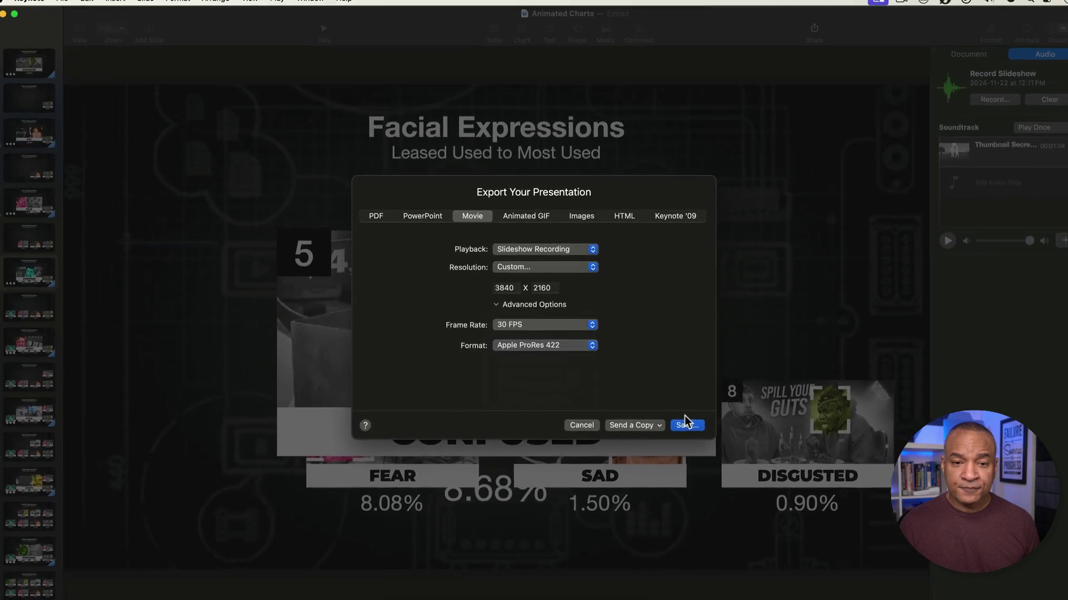
Step: Export the movie to the Desktop under the file name AnimatedChartsVideo
click(687, 425)
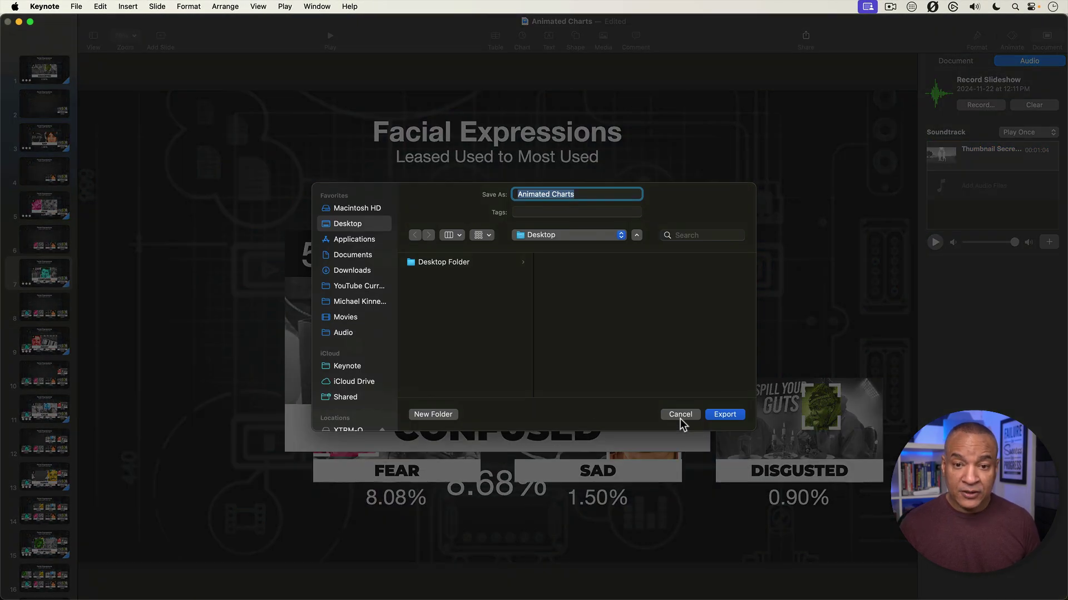
click(549, 194)
key(BackSpace)
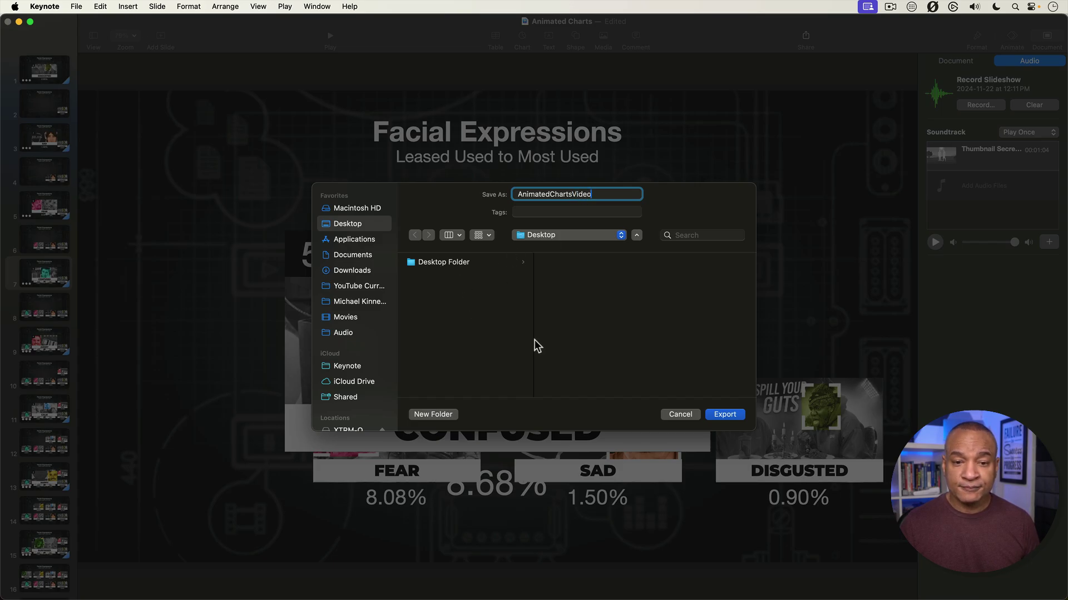
click(725, 416)
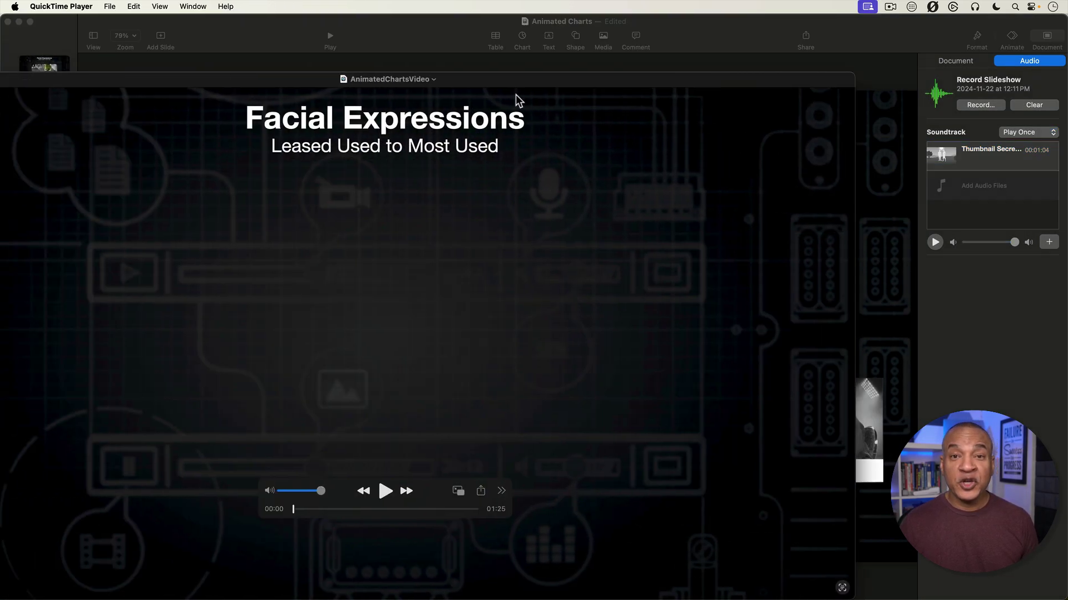
Step: In QuickTime Player, move the AnimatedChartsVideo window fully into view and play the exported movie from its beginning
drag(515, 94, 625, 40)
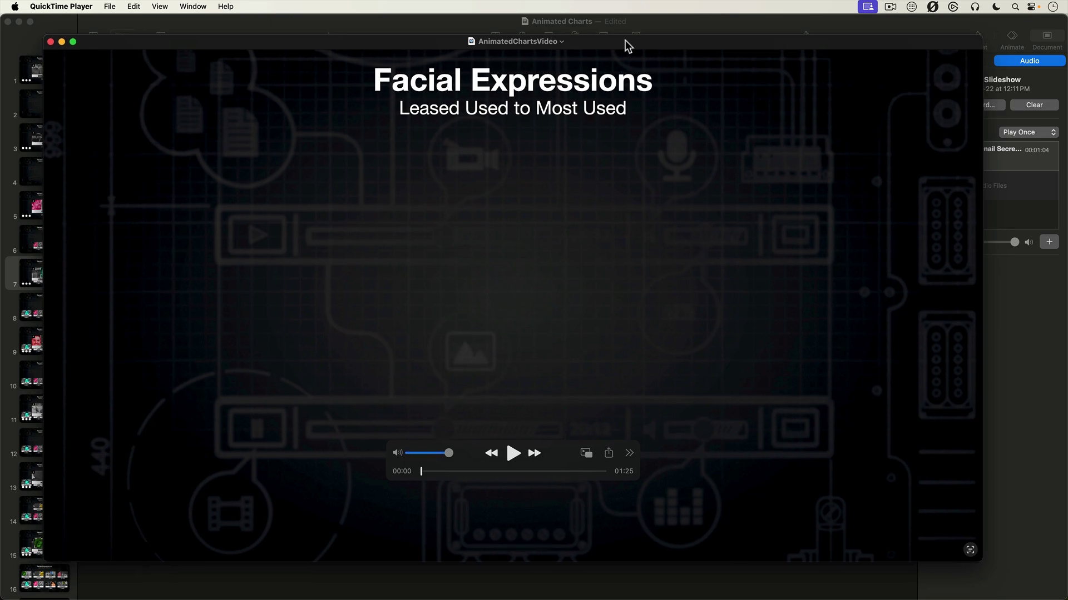
click(513, 455)
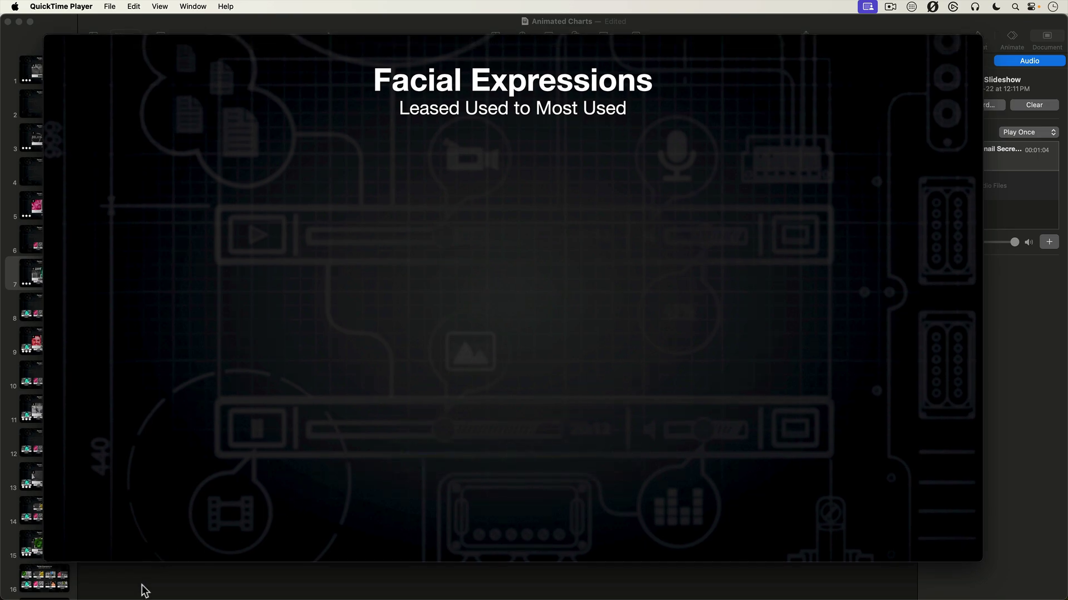